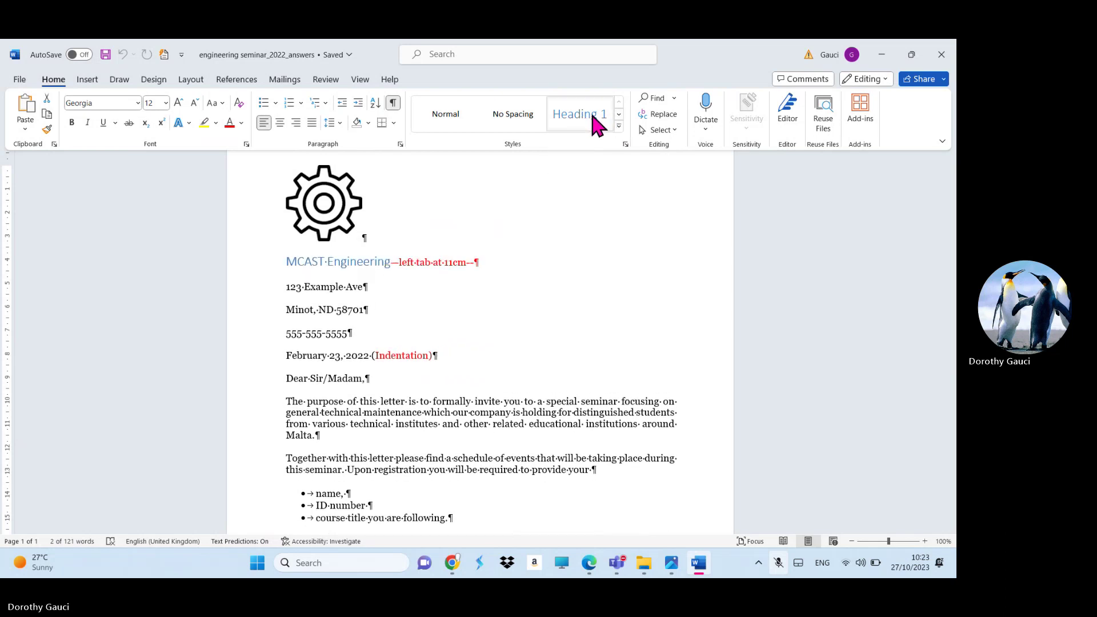
- Apply the Heading 1 style to the "MCAST Engineering" text below the logo
{"action": "left_click", "coordinate": [594, 120]}
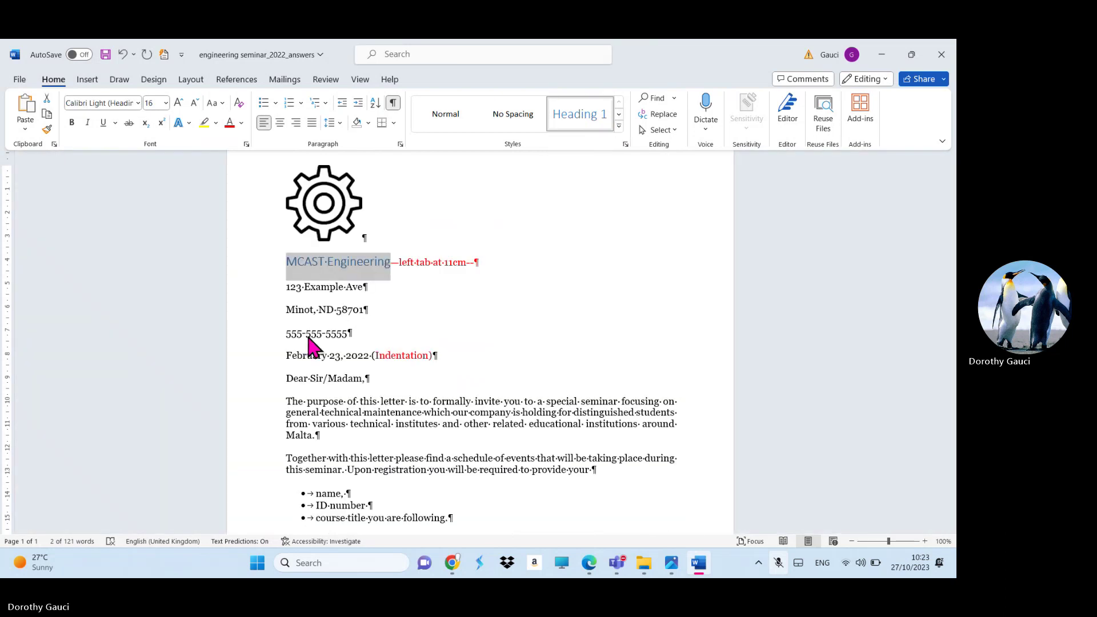
{"action": "left_click", "coordinate": [300, 276]}
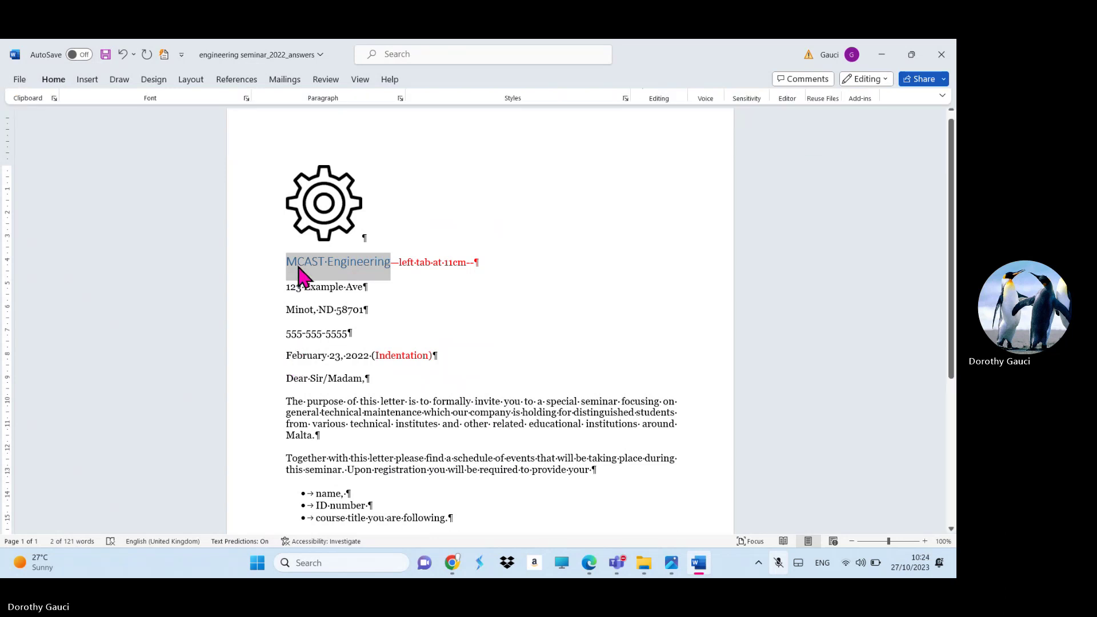
- Set a left tab stop at 11 cm for the February 23, 2022 line and move the date to it
{"action": "left_click", "coordinate": [287, 356]}
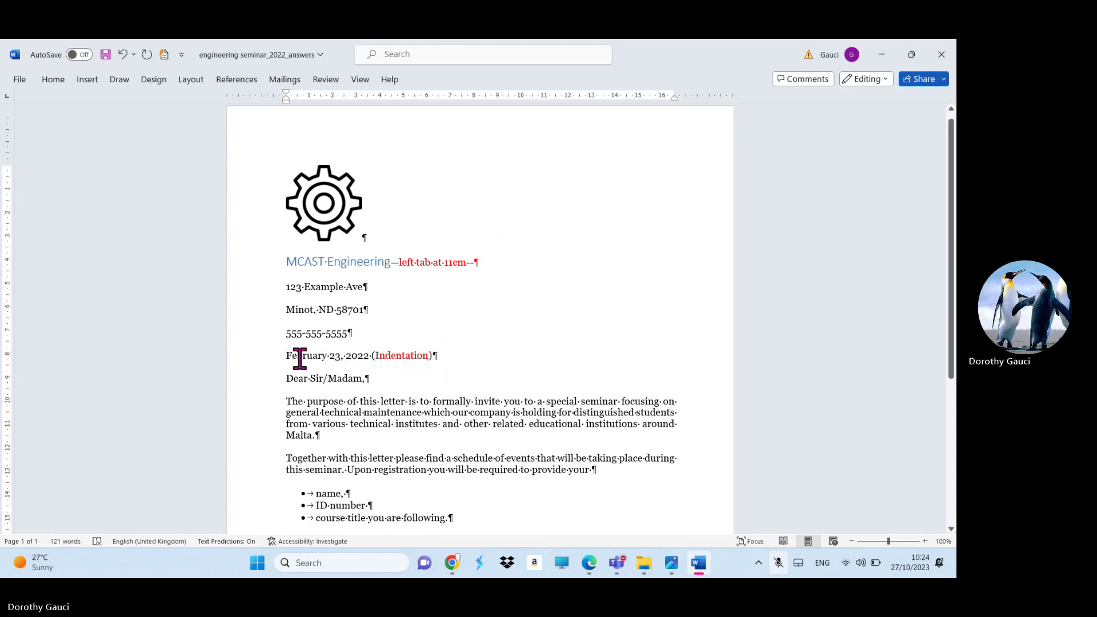
{"action": "left_click", "coordinate": [56, 83]}
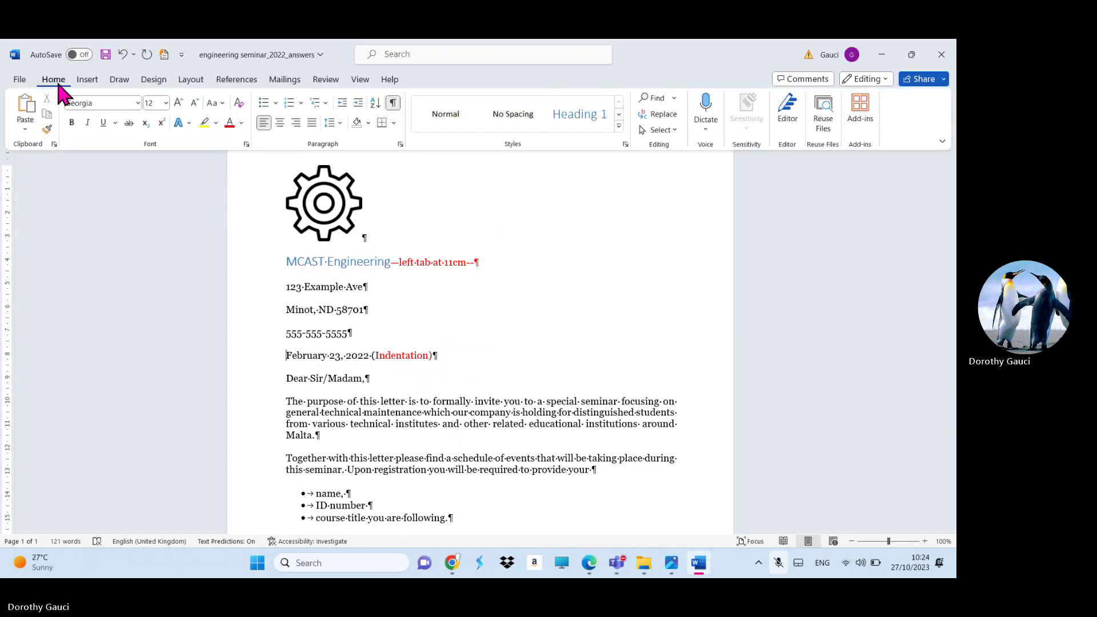
{"action": "left_click", "coordinate": [400, 144]}
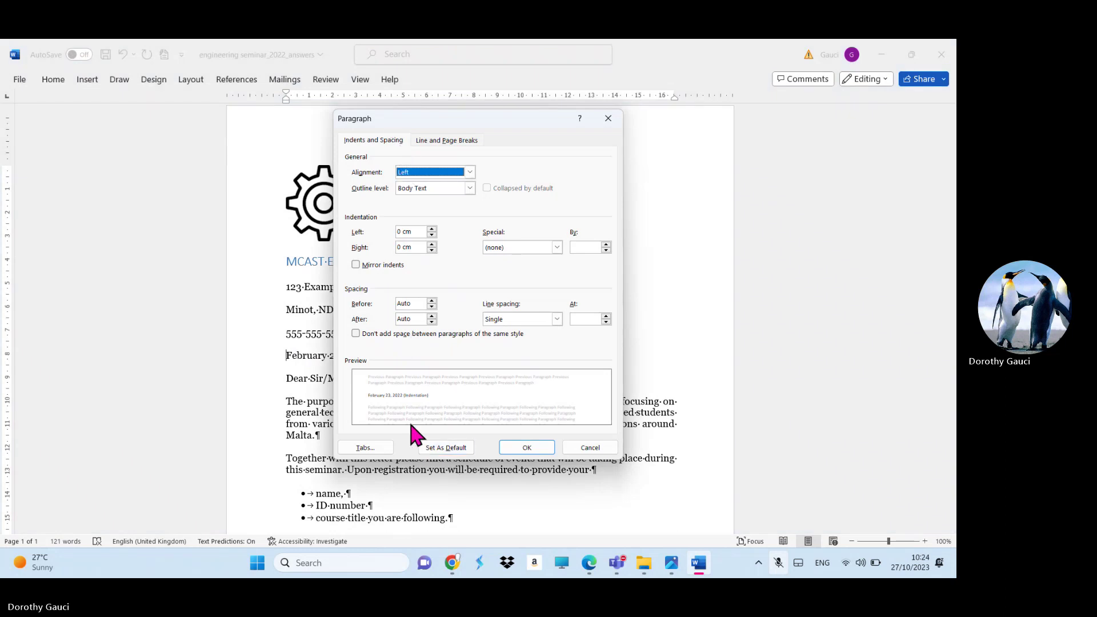
{"action": "left_click", "coordinate": [380, 450]}
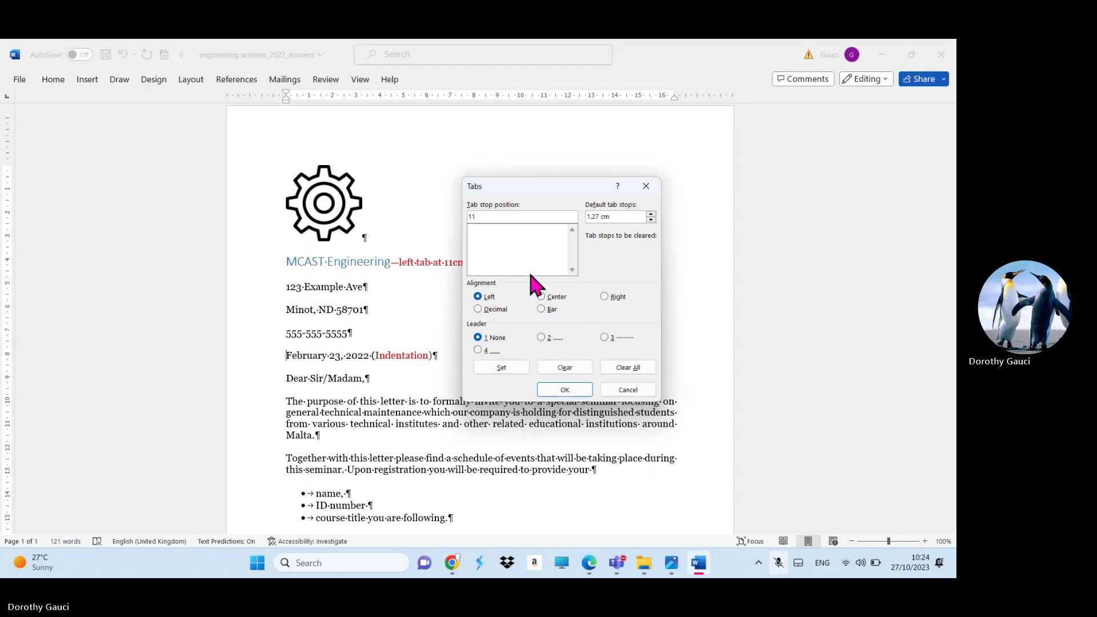
{"action": "left_click", "coordinate": [502, 368]}
{"action": "left_click", "coordinate": [564, 389]}
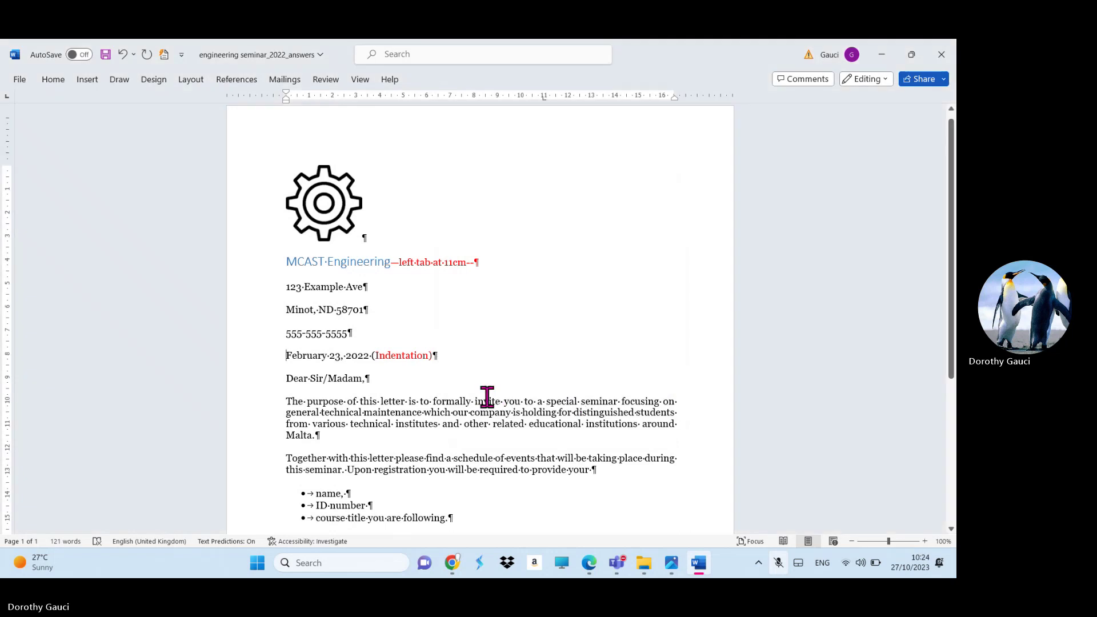
{"action": "key", "text": "Tab"}
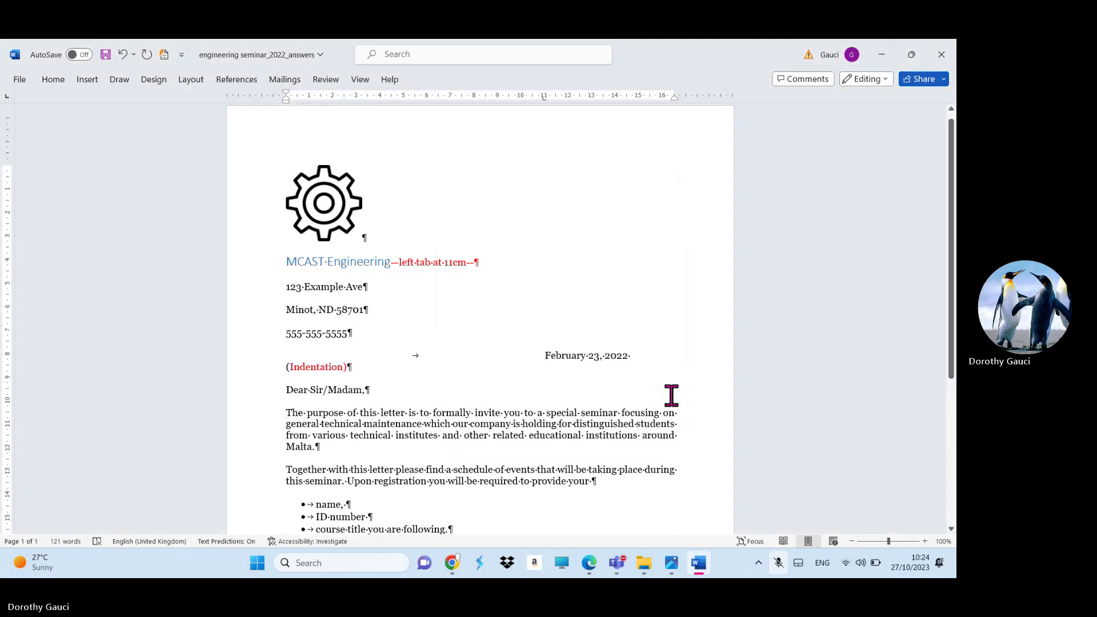
- Convert the three-item bulleted list of name, ID number and course title into a 1. 2. 3. numbered list
{"action": "scroll", "coordinate": [588, 361], "scroll_direction": "down", "scroll_amount": 2}
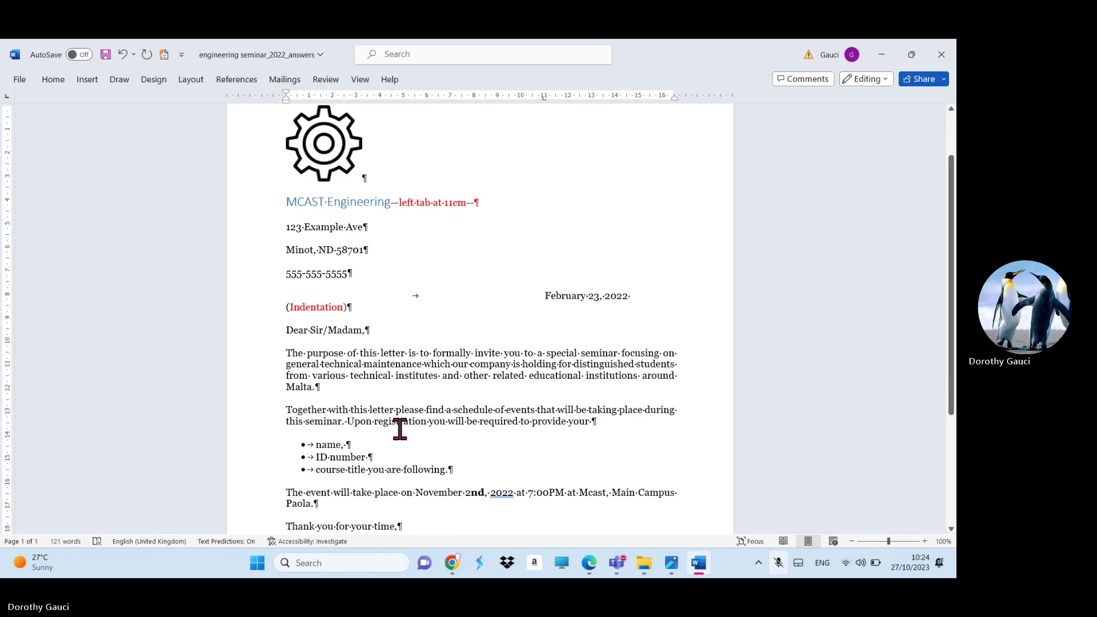
{"action": "left_click_drag", "start_coordinate": [340, 450], "coordinate": [451, 474]}
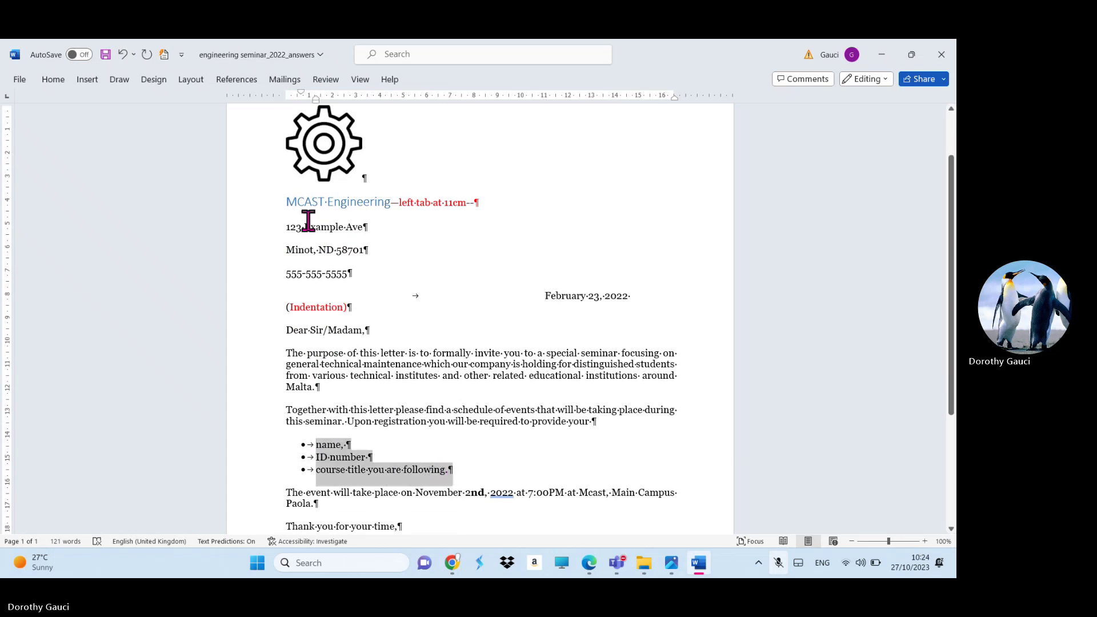
{"action": "left_click", "coordinate": [57, 81]}
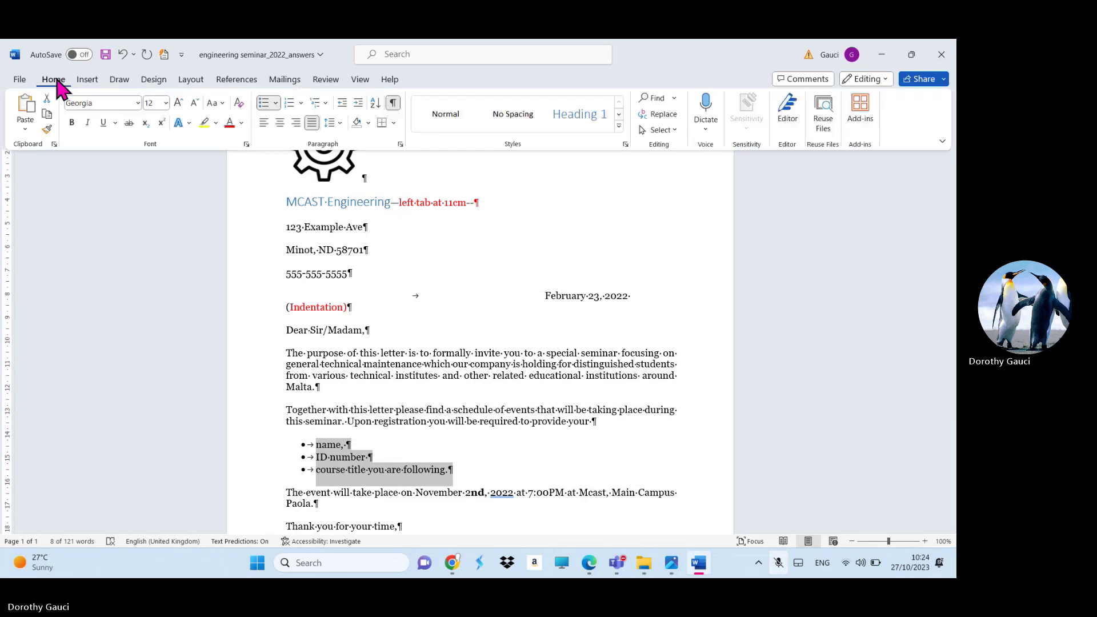
{"action": "left_click", "coordinate": [300, 103]}
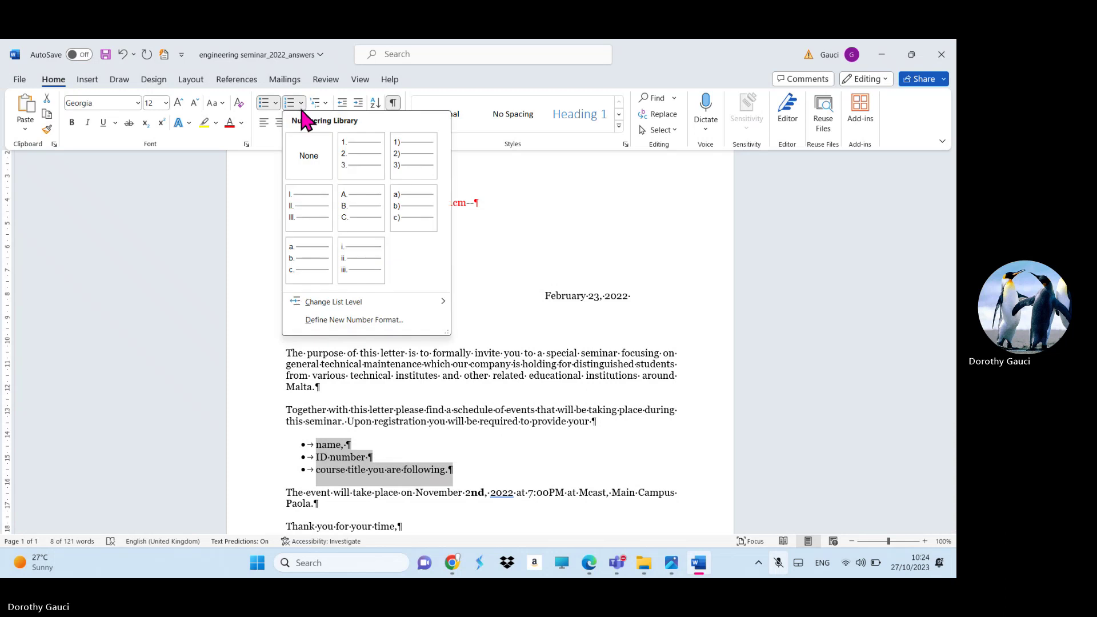
{"action": "left_click", "coordinate": [353, 177]}
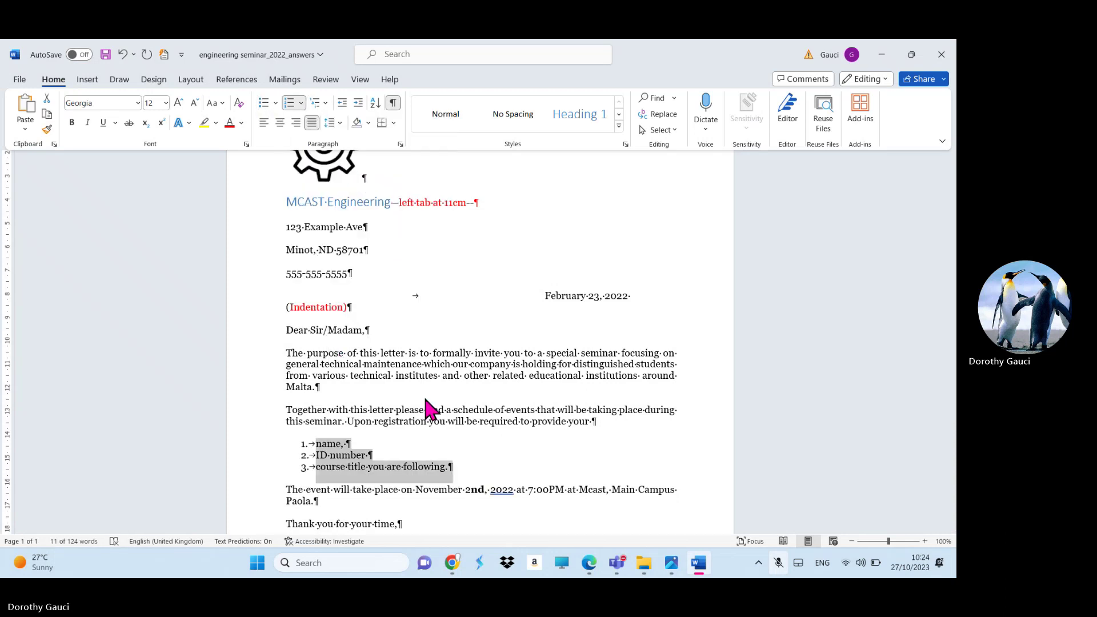
- Make the "nd" in "November 2nd" superscript in the event date sentence
{"action": "scroll", "coordinate": [433, 400], "scroll_direction": "down", "scroll_amount": 2}
{"action": "left_click", "coordinate": [475, 441]}
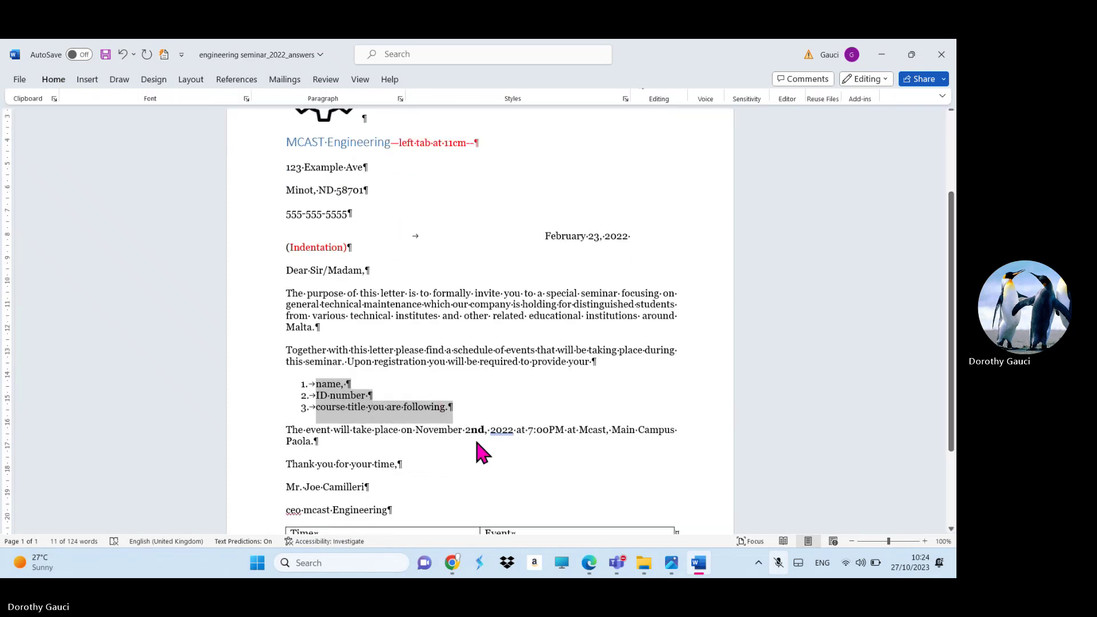
{"action": "left_click_drag", "start_coordinate": [472, 430], "coordinate": [490, 445]}
{"action": "left_click", "coordinate": [474, 433]}
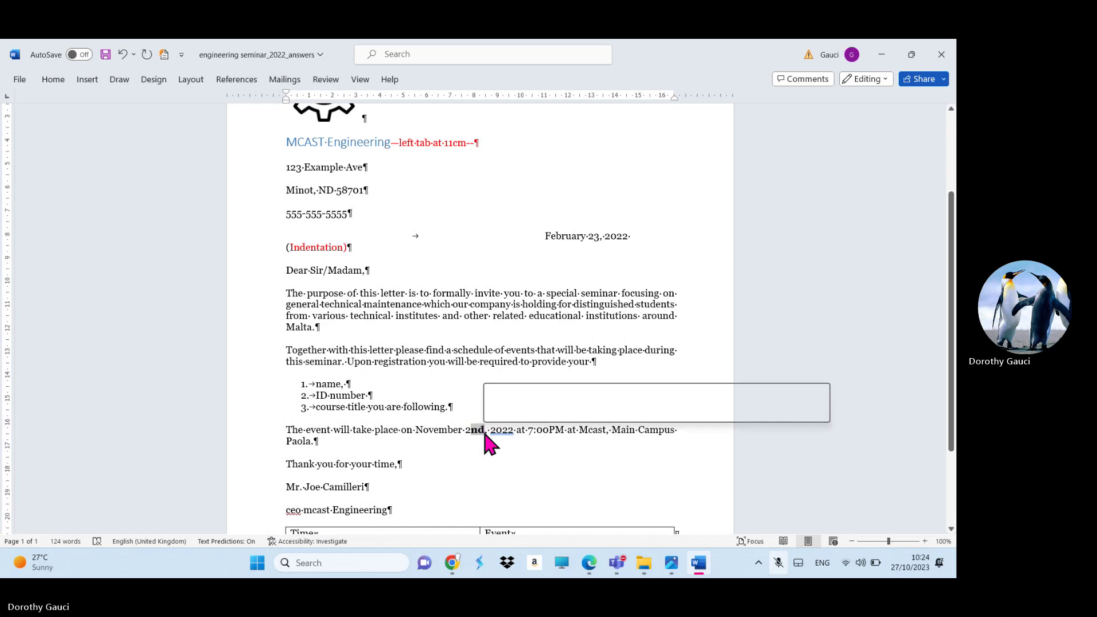
{"action": "key", "text": "ctrl+b"}
{"action": "left_click", "coordinate": [60, 85]}
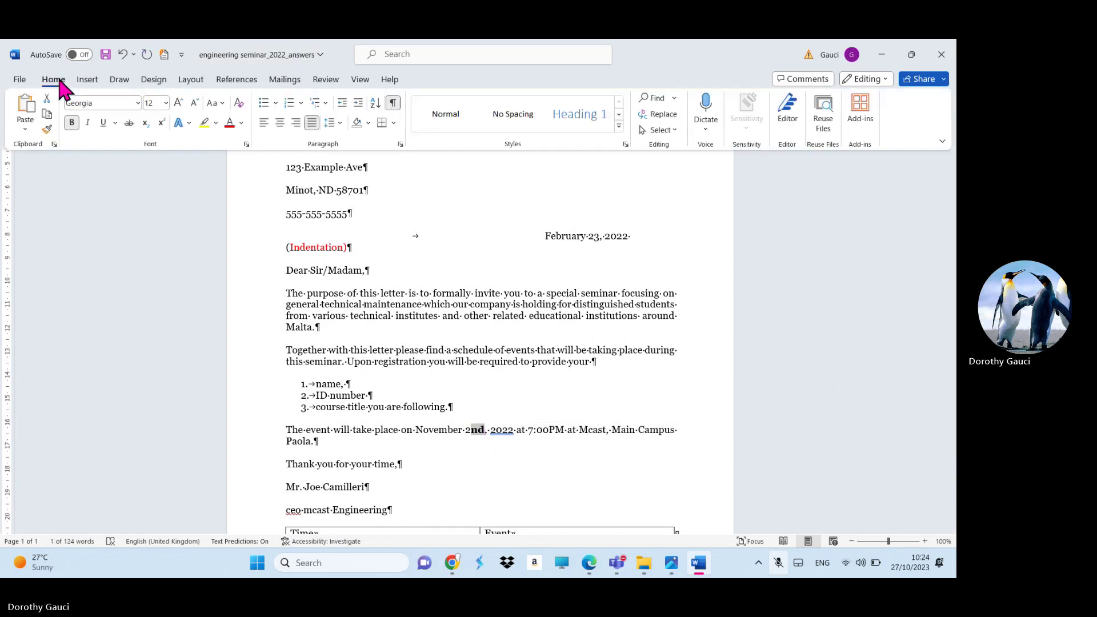
{"action": "left_click", "coordinate": [162, 123]}
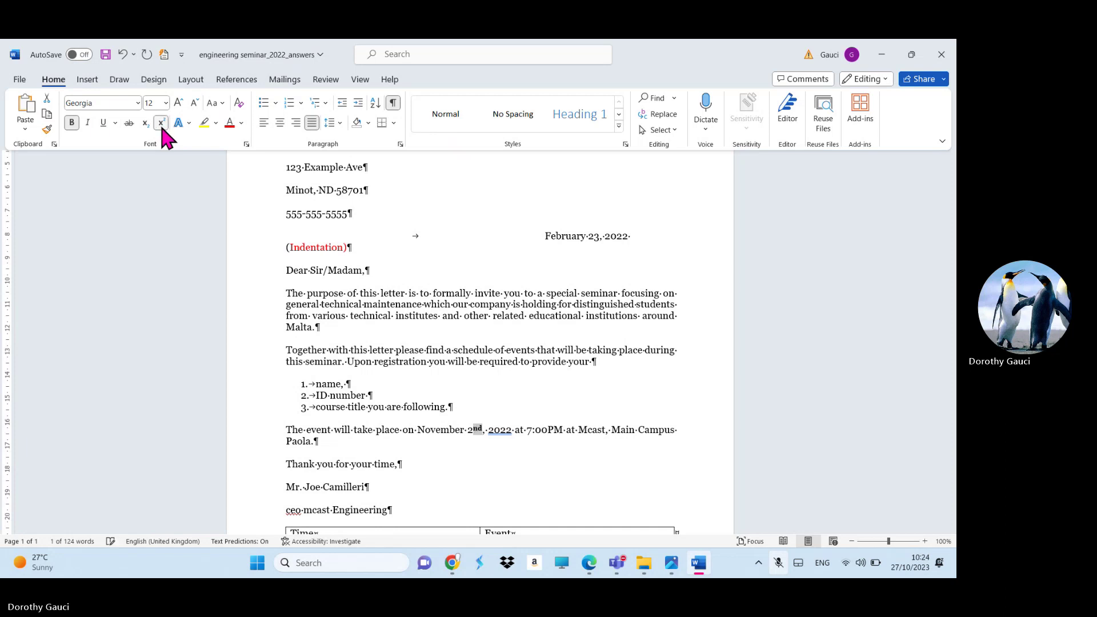
- Change the "ceo mcast Engineering" line in the letter's closing to UPPERCASE
{"action": "scroll", "coordinate": [461, 460], "scroll_direction": "down", "scroll_amount": 2}
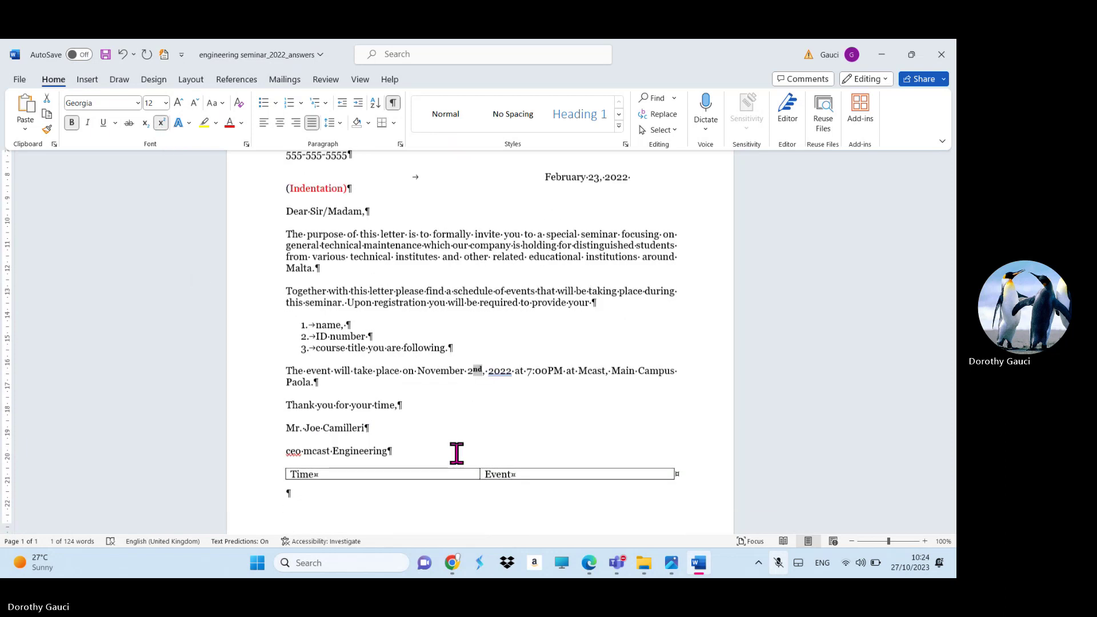
{"action": "left_click_drag", "start_coordinate": [284, 452], "coordinate": [373, 450]}
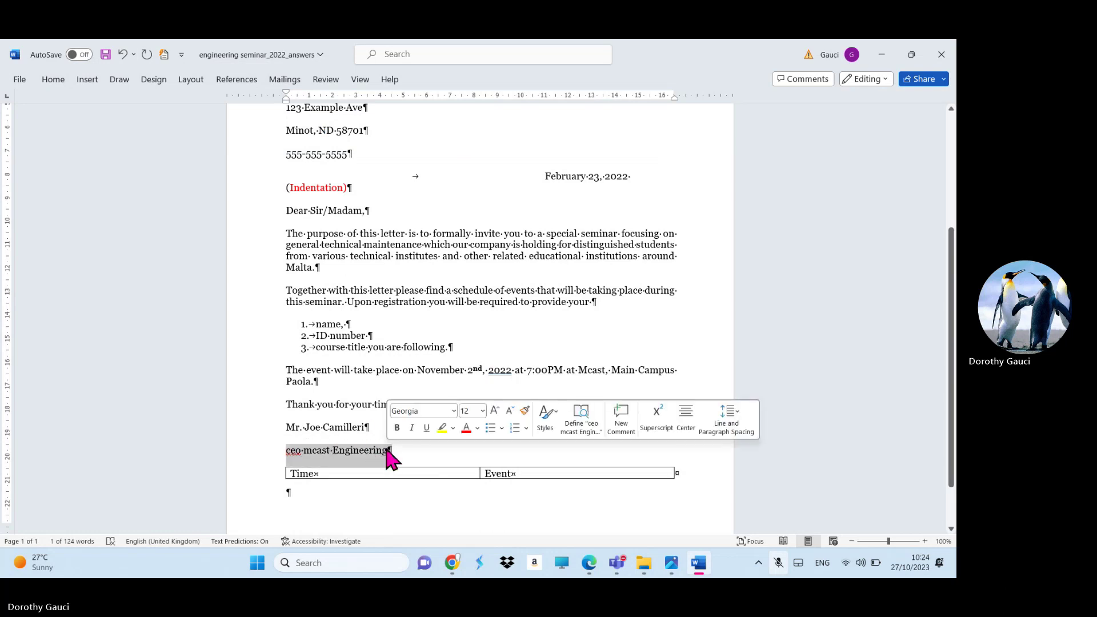
{"action": "left_click", "coordinate": [54, 81]}
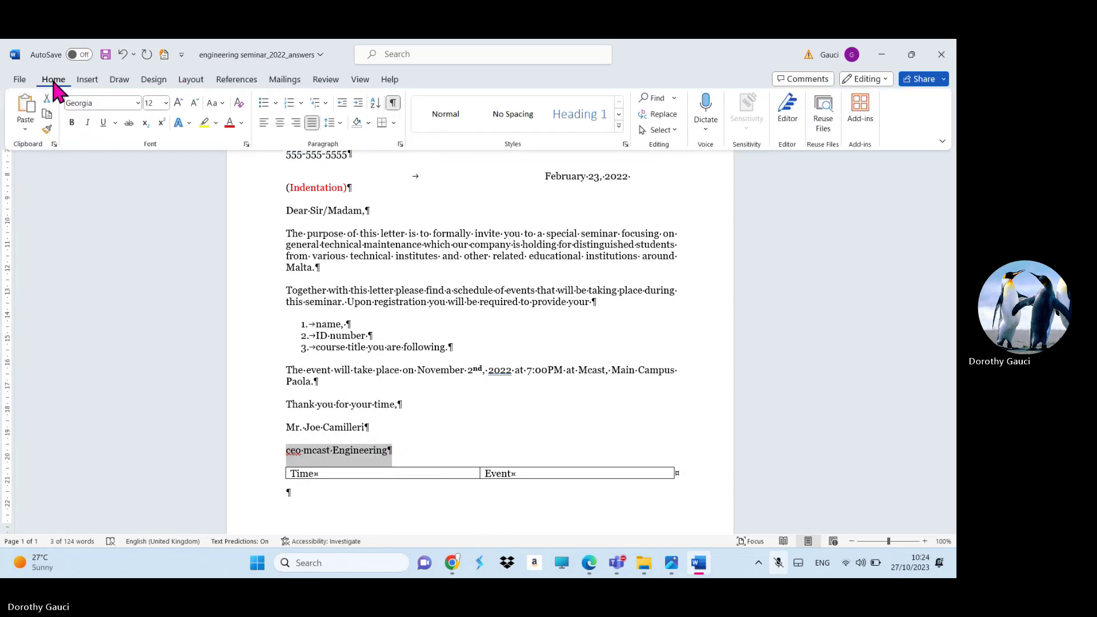
{"action": "left_click", "coordinate": [222, 103]}
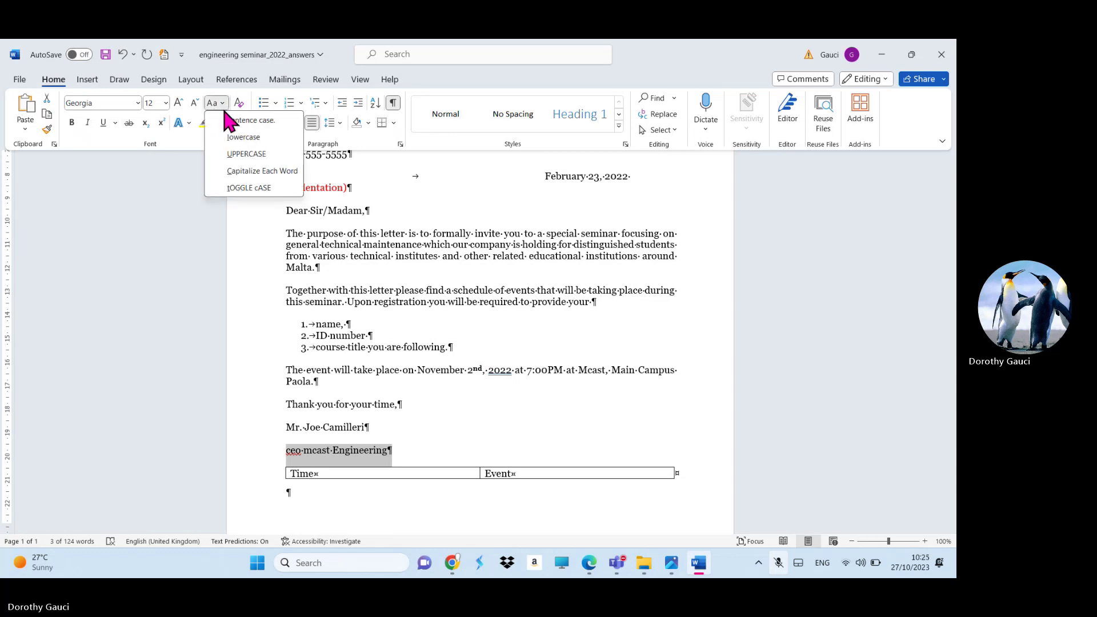
{"action": "left_click", "coordinate": [229, 152]}
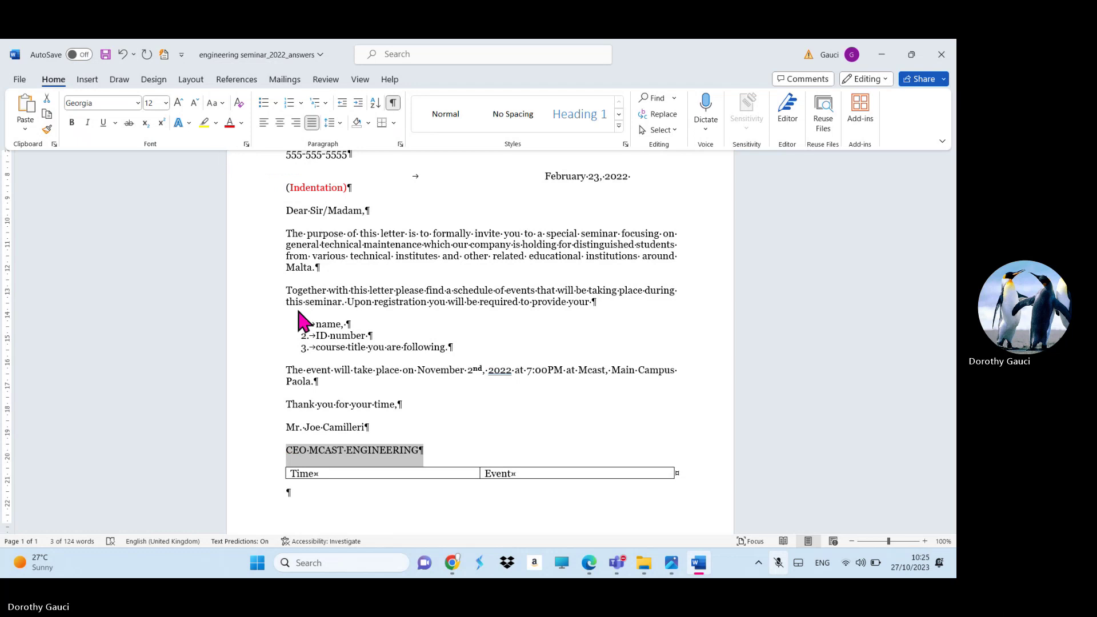
- Add an empty paragraph below the CEO MCAST ENGINEERING line and insert a page break there, before the Time and Event table
{"action": "scroll", "coordinate": [471, 363], "scroll_direction": "down", "scroll_amount": 2}
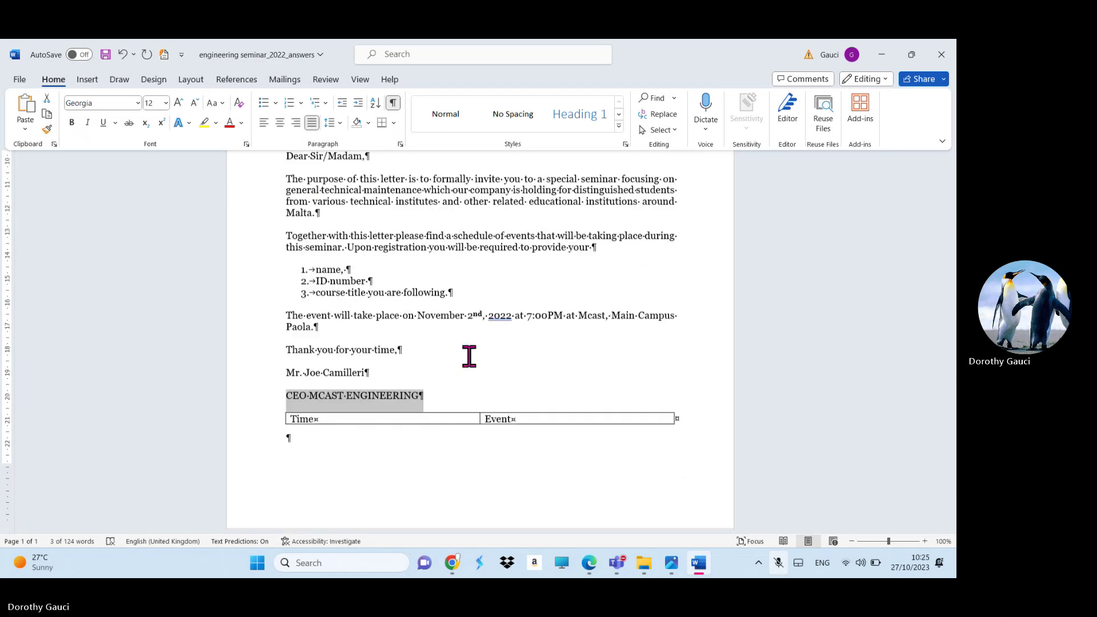
{"action": "left_click", "coordinate": [422, 385]}
{"action": "key", "text": "Return"}
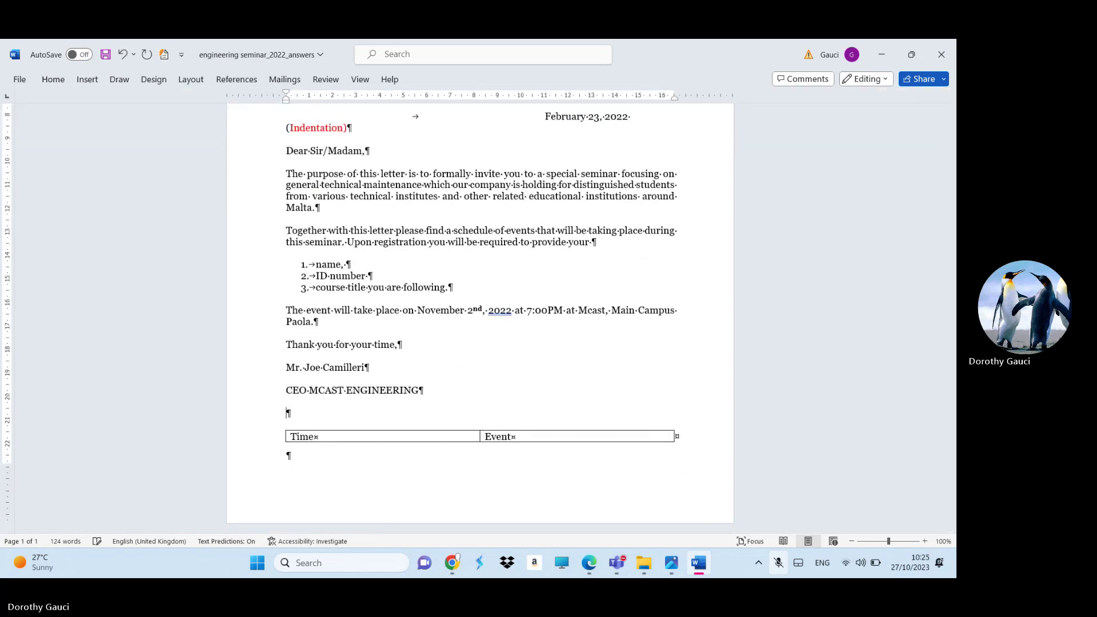
{"action": "left_click", "coordinate": [88, 79]}
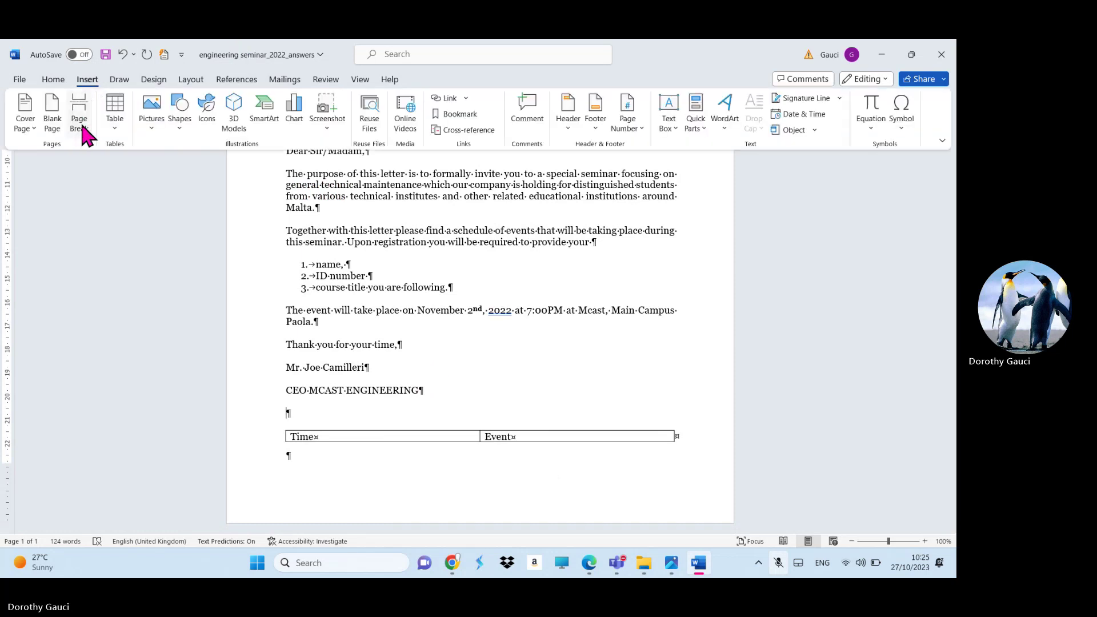
{"action": "left_click", "coordinate": [79, 118]}
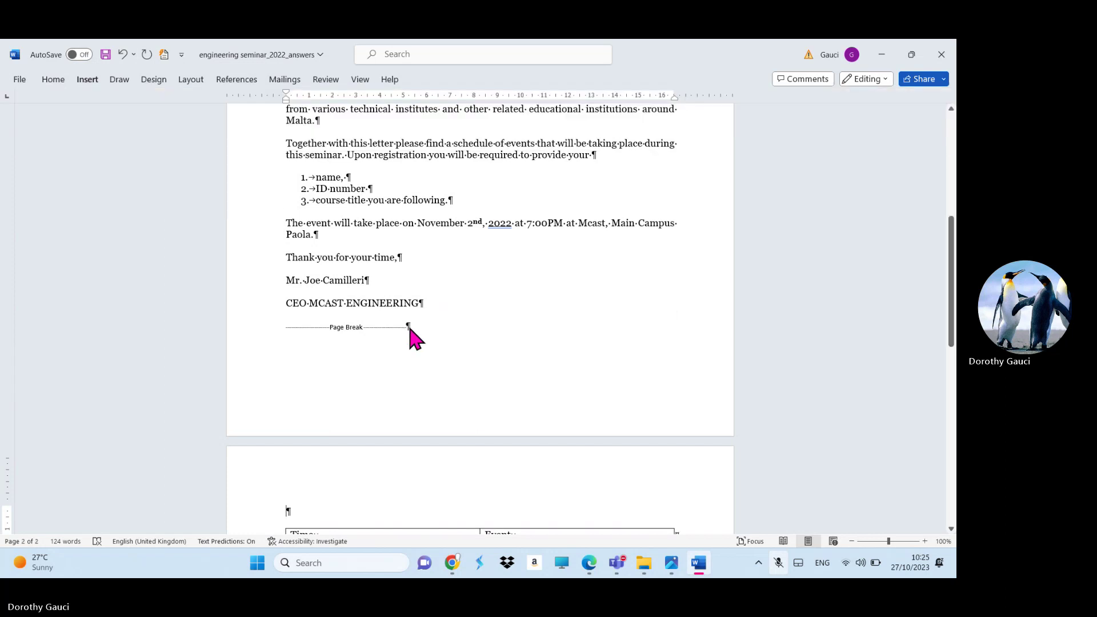
- Insert a continuous section break directly after the page break on the first page
{"action": "left_click", "coordinate": [97, 80]}
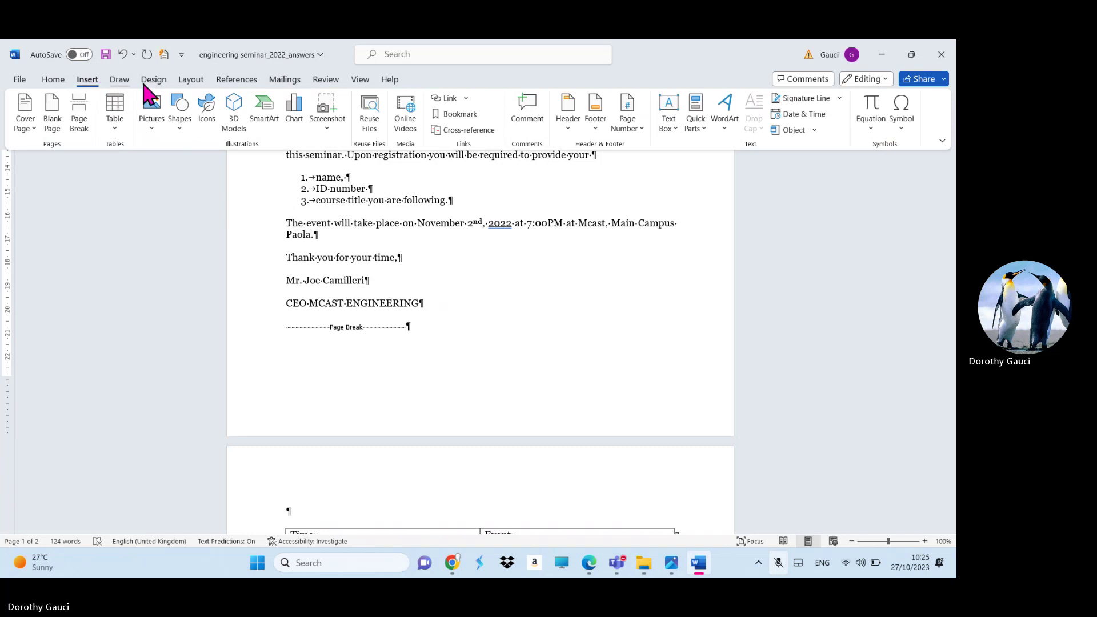
{"action": "left_click", "coordinate": [191, 82]}
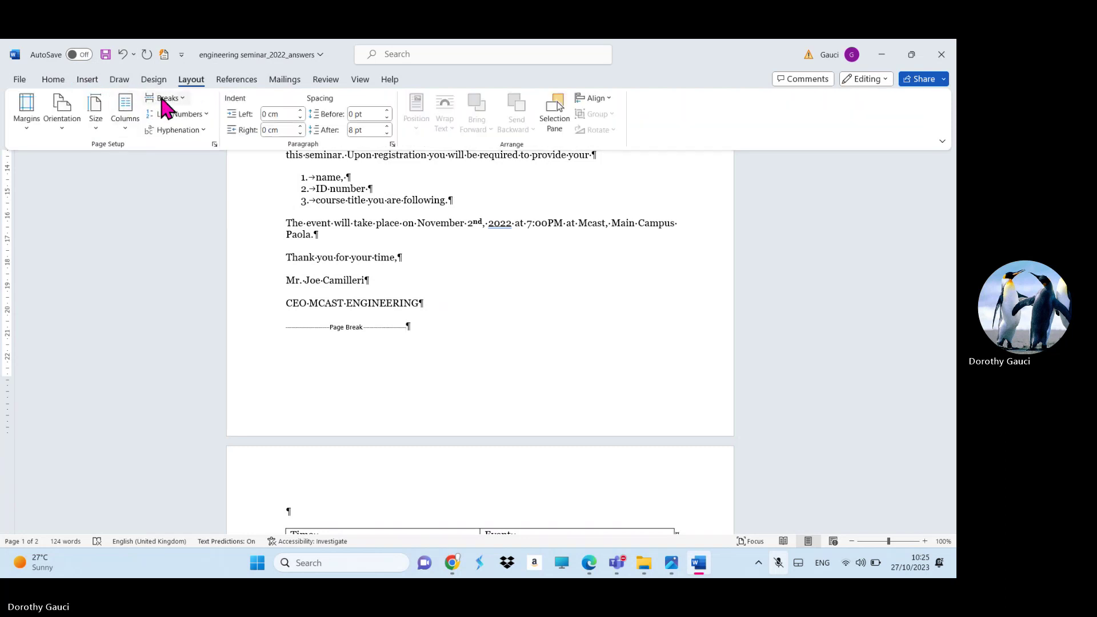
{"action": "left_click", "coordinate": [167, 100]}
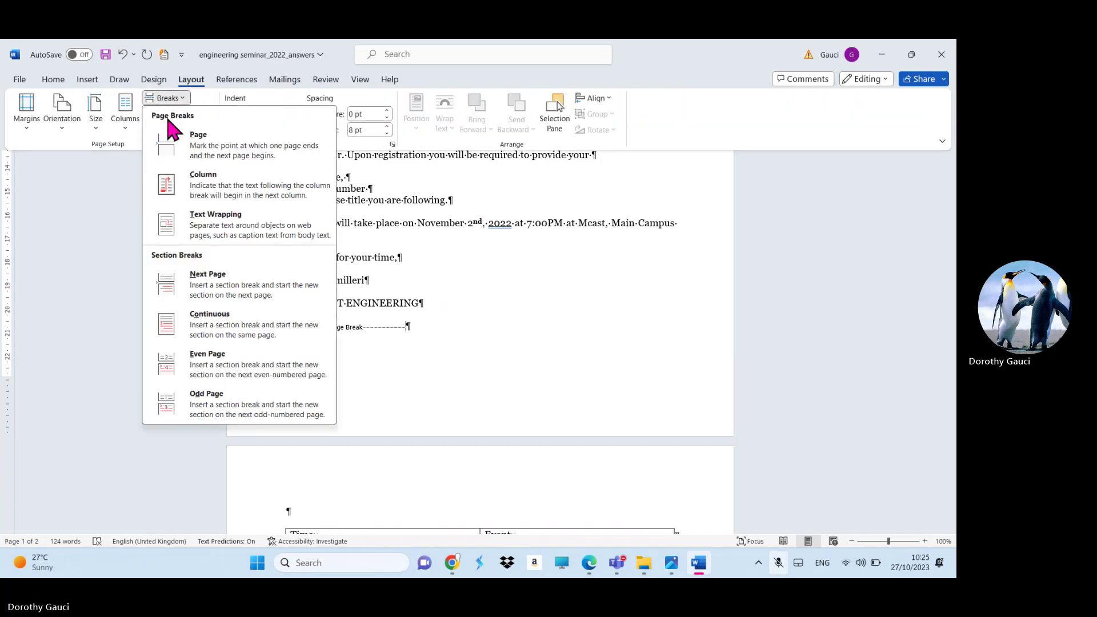
{"action": "left_click", "coordinate": [210, 322]}
{"action": "scroll", "coordinate": [470, 354], "scroll_direction": "down", "scroll_amount": 4}
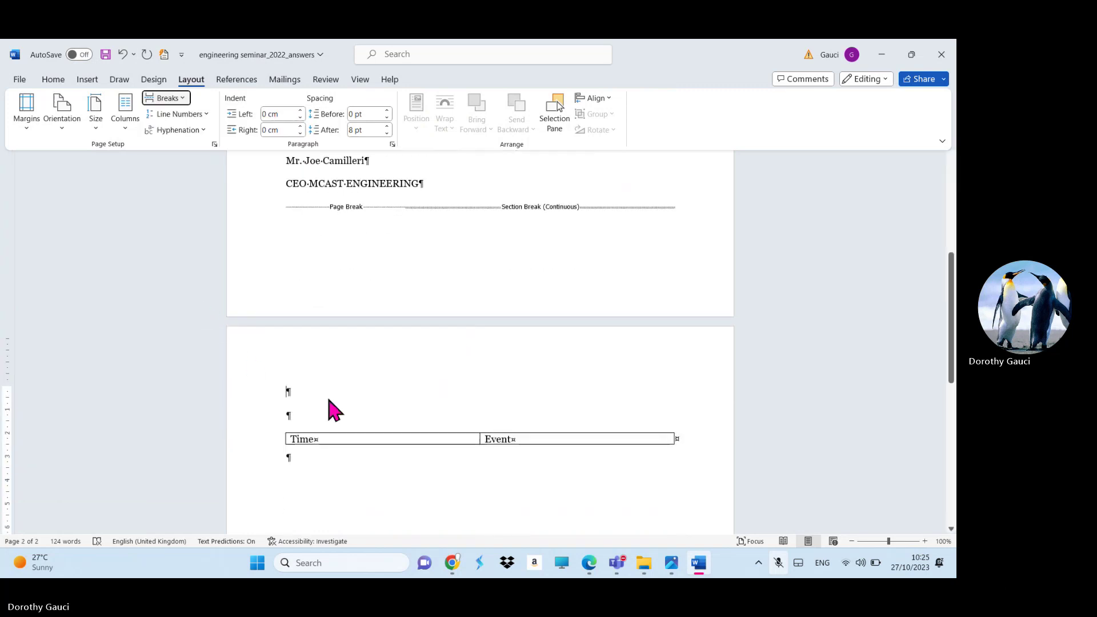
- Change the second page's section with the Time and Event table to landscape orientation
{"action": "key", "text": "ctrl+F1"}
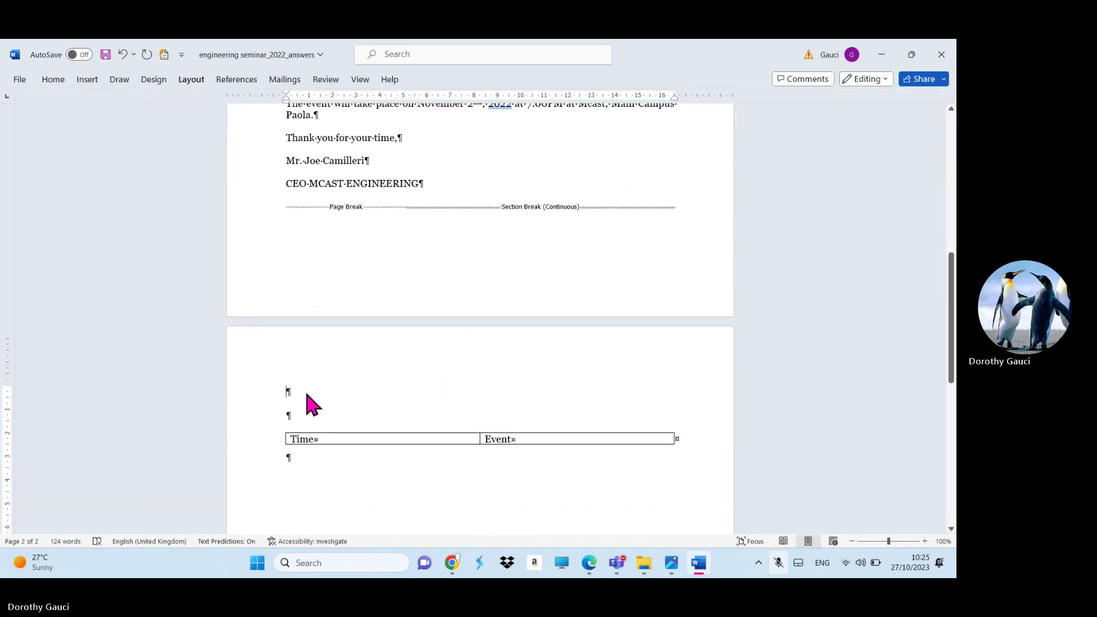
{"action": "left_click", "coordinate": [63, 80]}
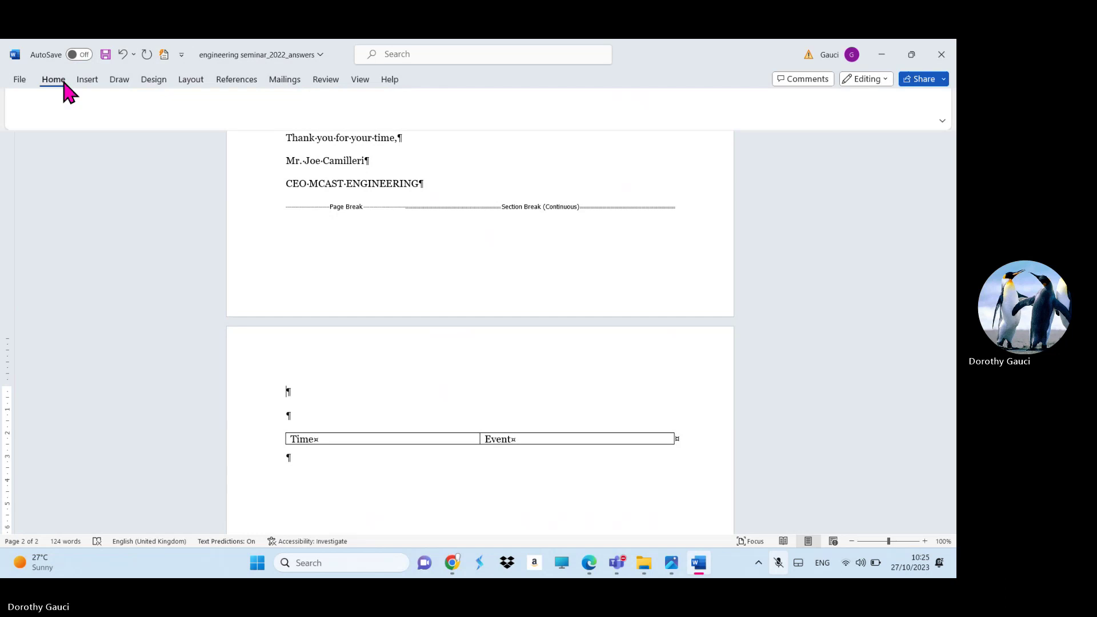
{"action": "left_click", "coordinate": [184, 82]}
{"action": "left_click", "coordinate": [71, 129]}
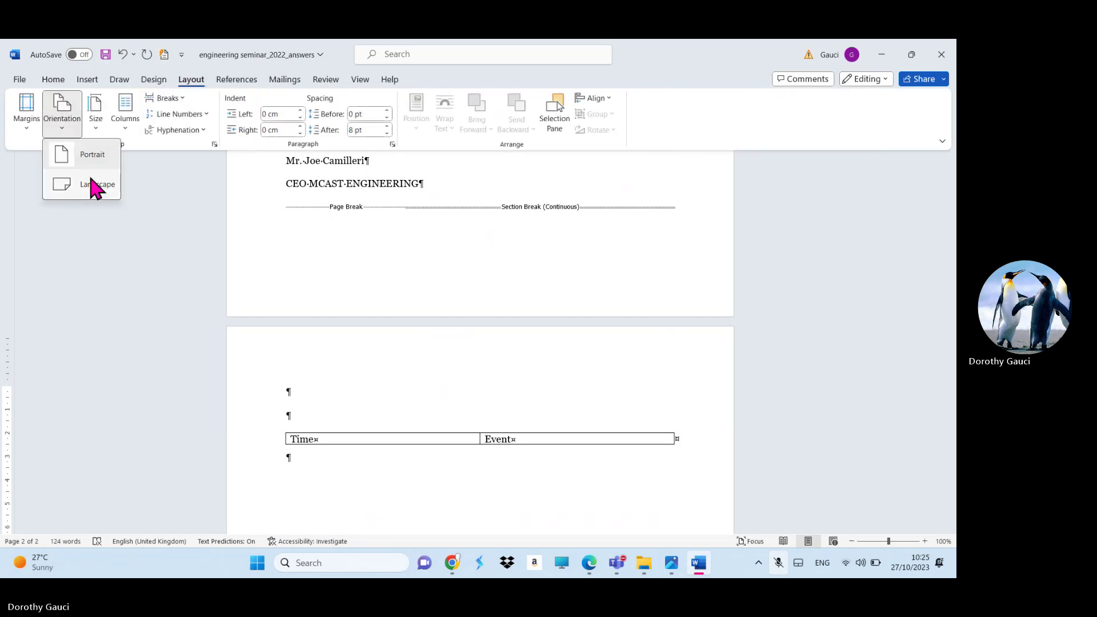
{"action": "left_click", "coordinate": [91, 182]}
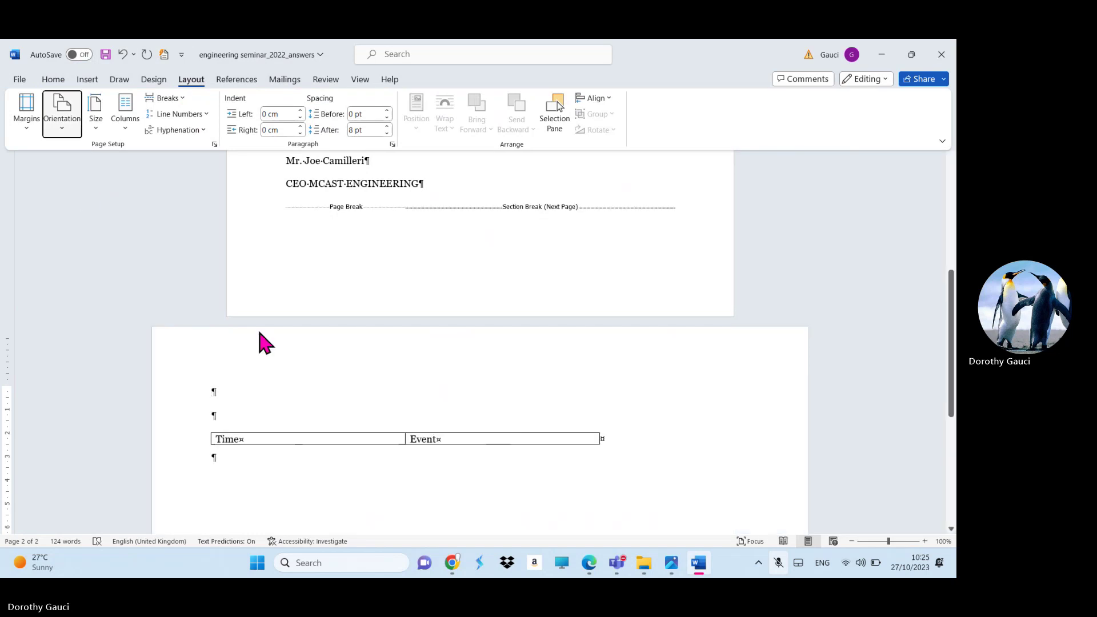
- Add seven empty rows below the header row of the Time and Event table
{"action": "left_click", "coordinate": [262, 440]}
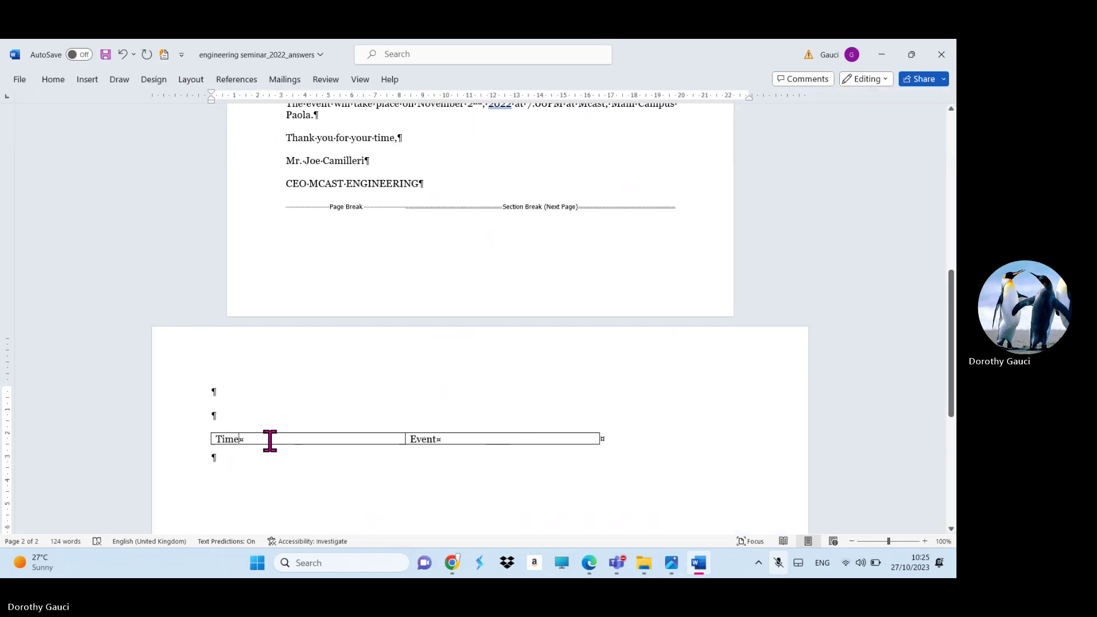
{"action": "key", "text": "Tab"}
{"action": "key", "text": "Tab"}
{"action": "key", "text": "Tab"}
{"action": "key", "text": "Tab"}
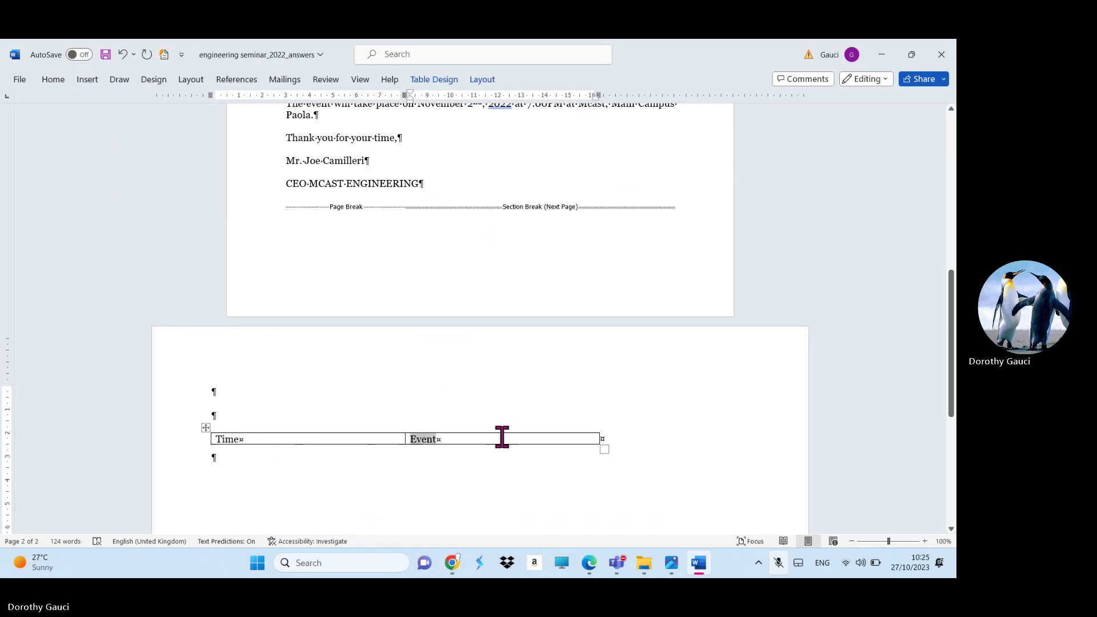
{"action": "key", "text": "Tab"}
{"action": "key", "text": "Tab"}
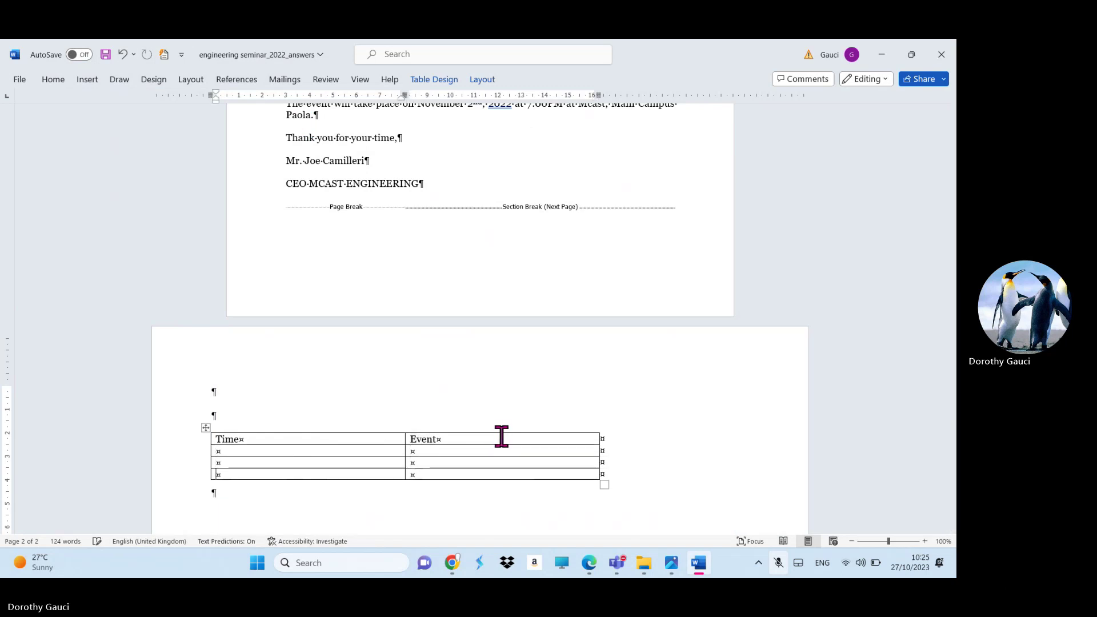
{"action": "key", "text": "Tab"}
{"action": "key", "text": "Tab"}
{"action": "key", "text": "Tab"}
{"action": "key", "text": "Tab"}
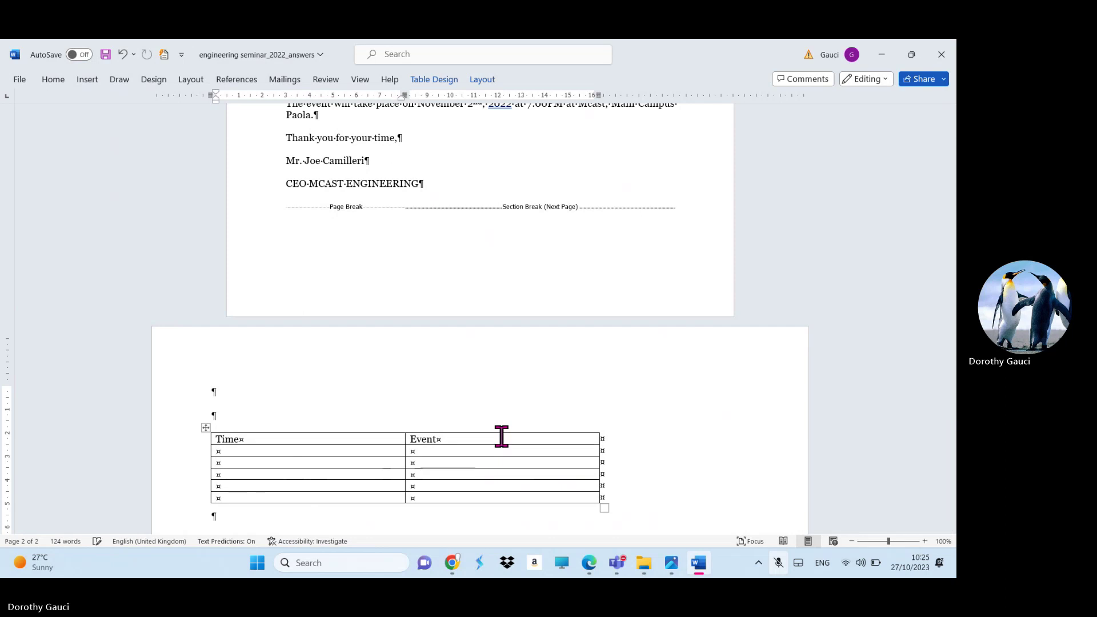
{"action": "key", "text": "Tab"}
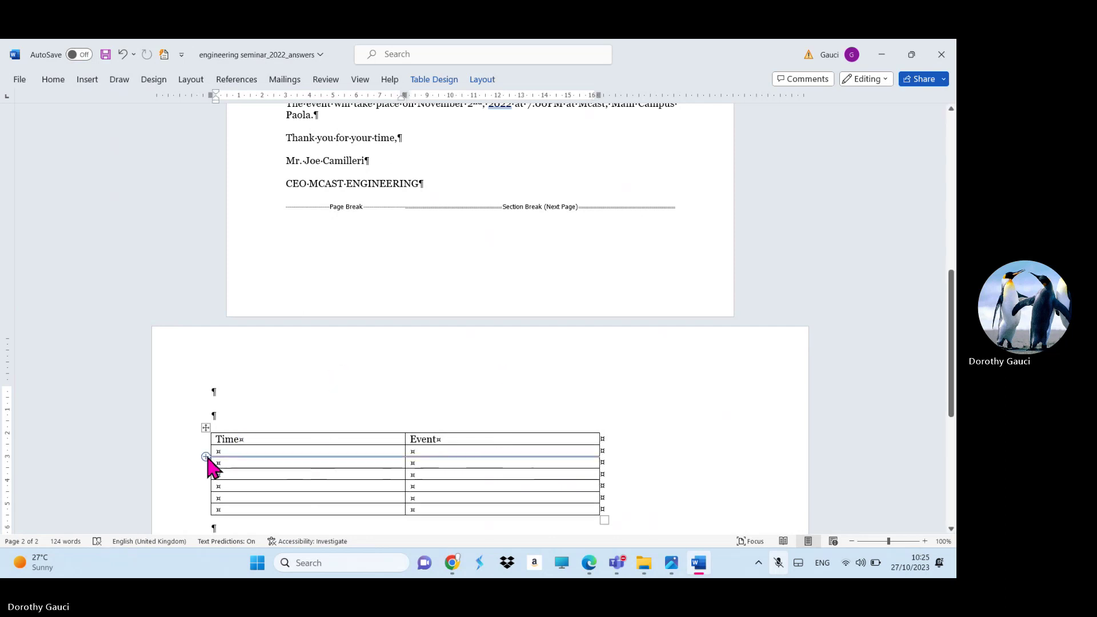
{"action": "left_click", "coordinate": [205, 457]}
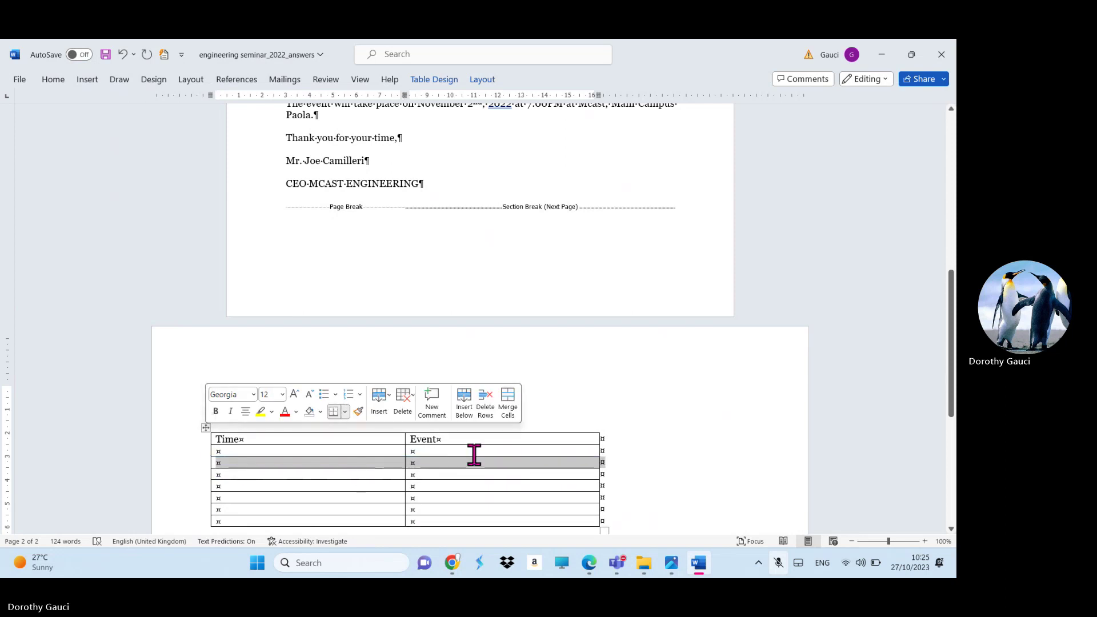
- Set the table's Time column width to 4 cm and the header row height to 1 cm
{"action": "left_click", "coordinate": [285, 439]}
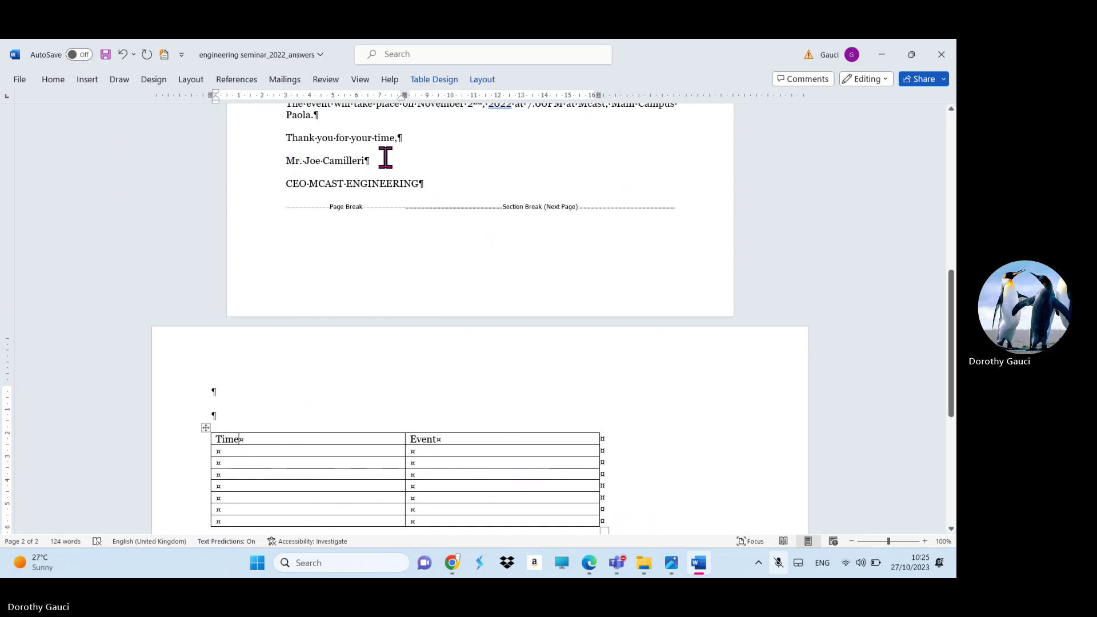
{"action": "left_click", "coordinate": [443, 85]}
{"action": "left_click", "coordinate": [480, 83]}
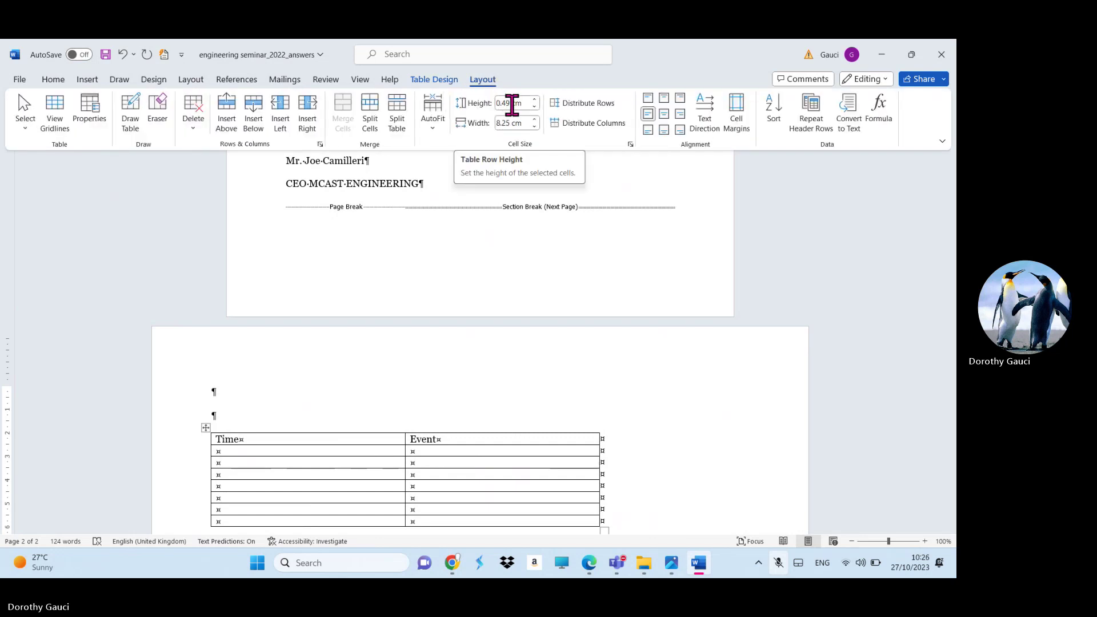
{"action": "left_click", "coordinate": [516, 124]}
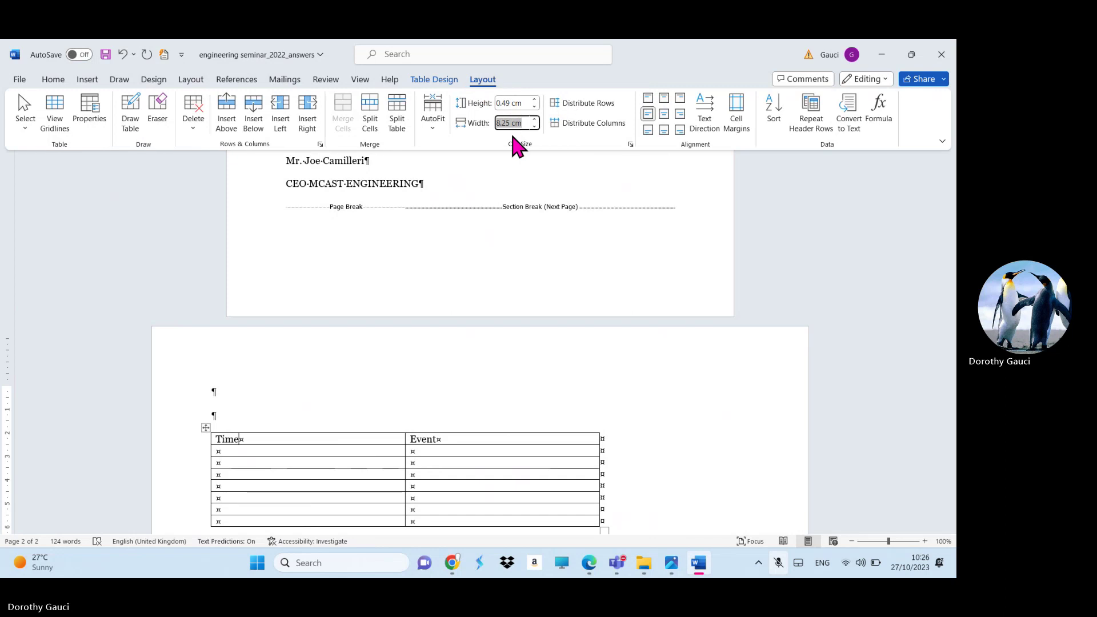
{"action": "type", "text": "5"}
{"action": "key", "text": "Return"}
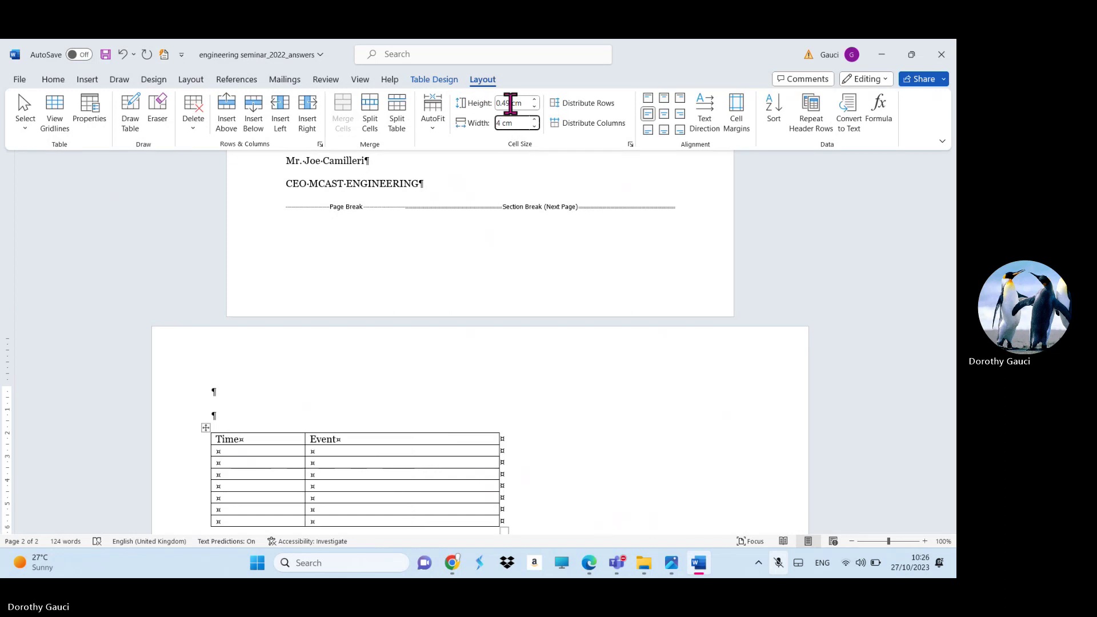
{"action": "left_click", "coordinate": [510, 103]}
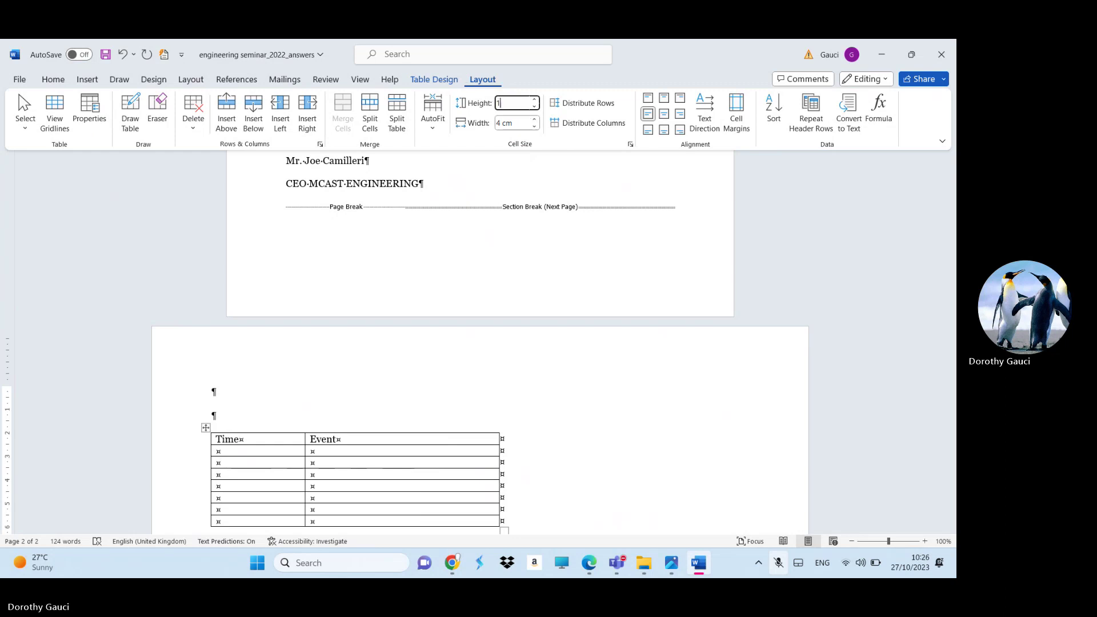
{"action": "key", "text": "Return"}
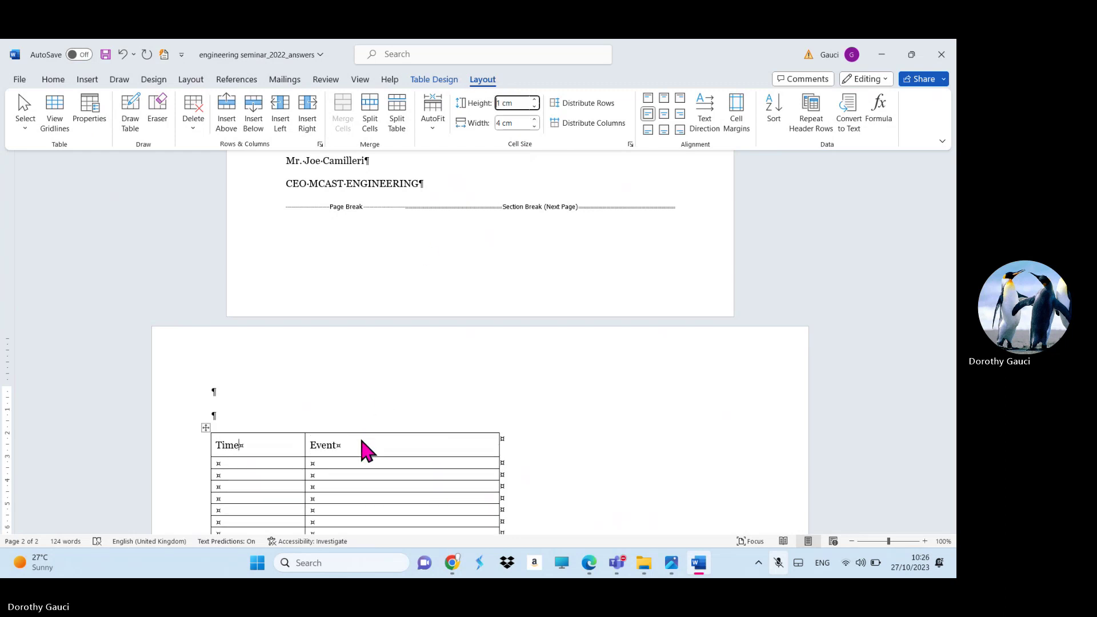
- Set the table's Event column width to 10 cm
{"action": "left_click", "coordinate": [377, 455]}
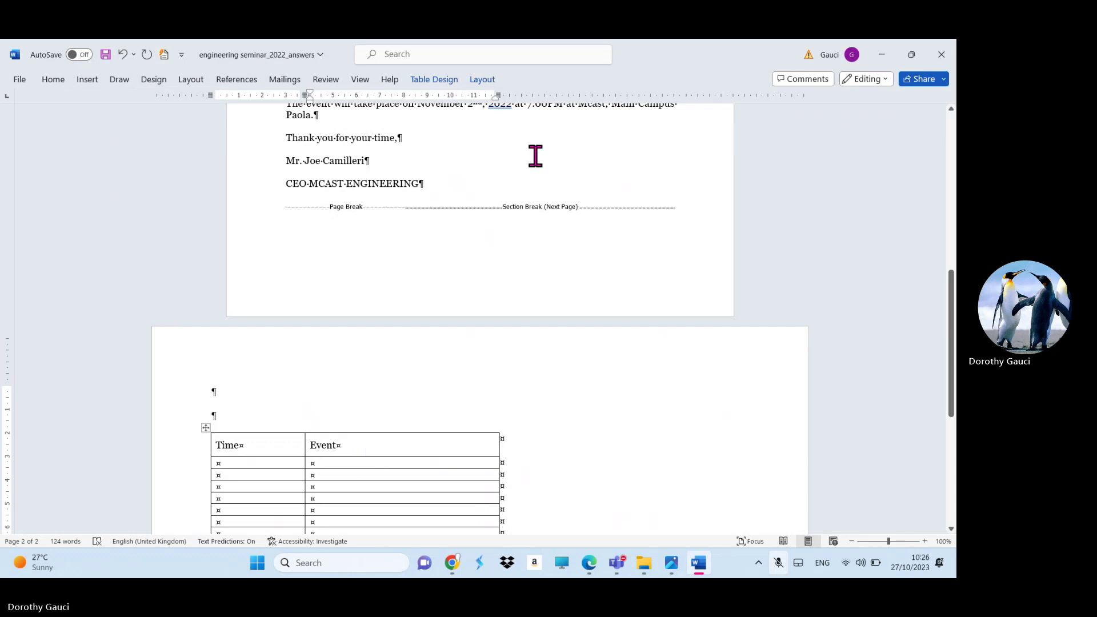
{"action": "left_click", "coordinate": [486, 81]}
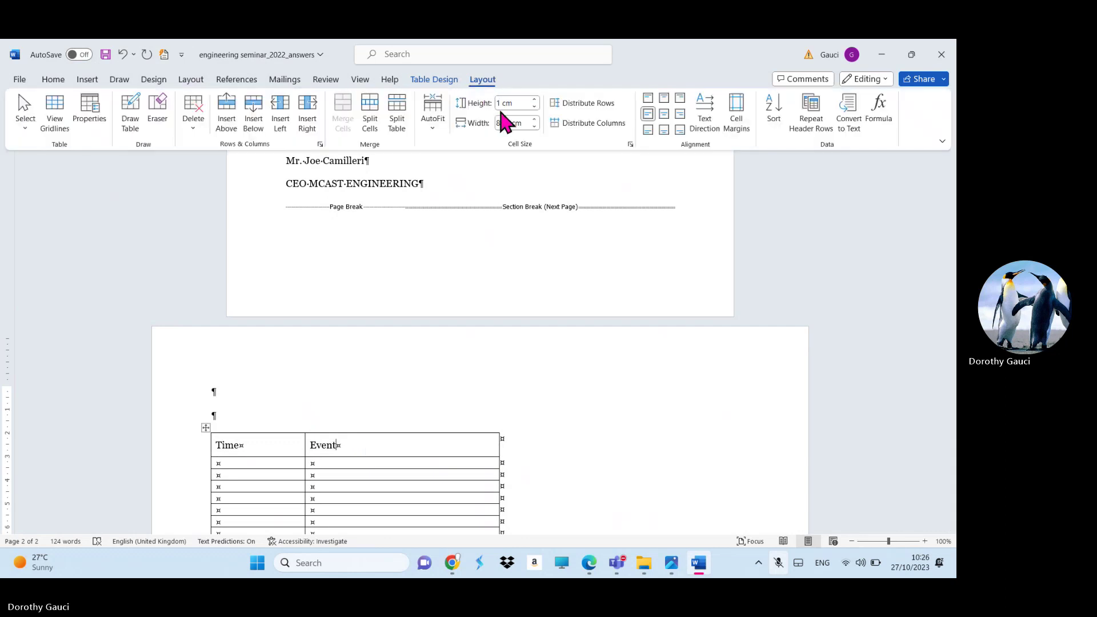
{"action": "left_click", "coordinate": [516, 122]}
{"action": "key", "text": "Return"}
- Apply the plain table style with horizontal lines only and bold headings to the Time and Event table
{"action": "left_click", "coordinate": [280, 452]}
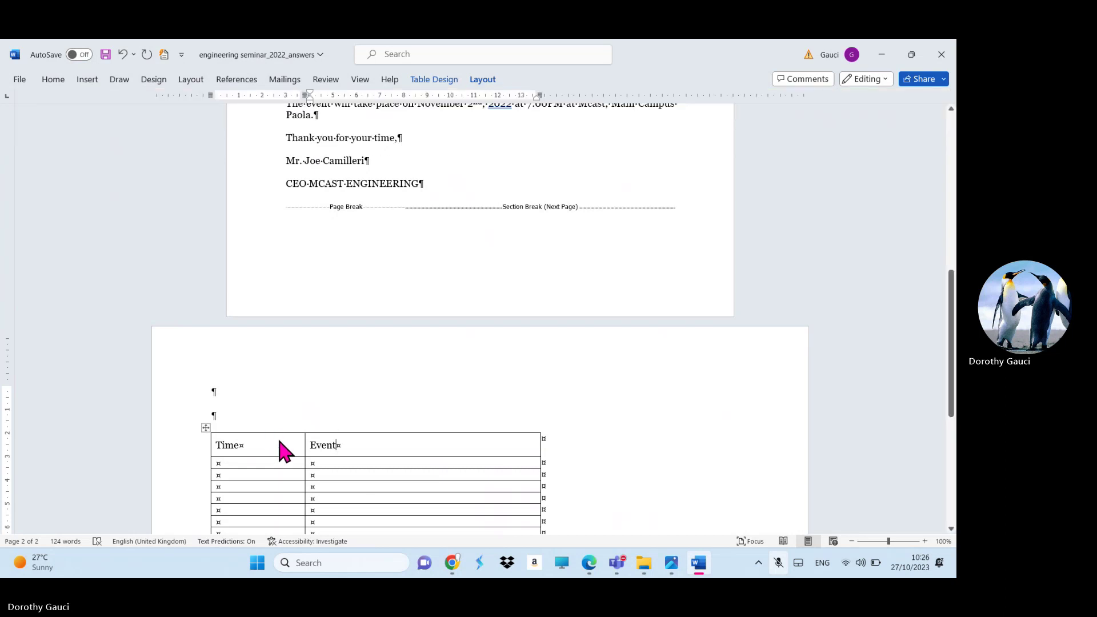
{"action": "left_click", "coordinate": [292, 440]}
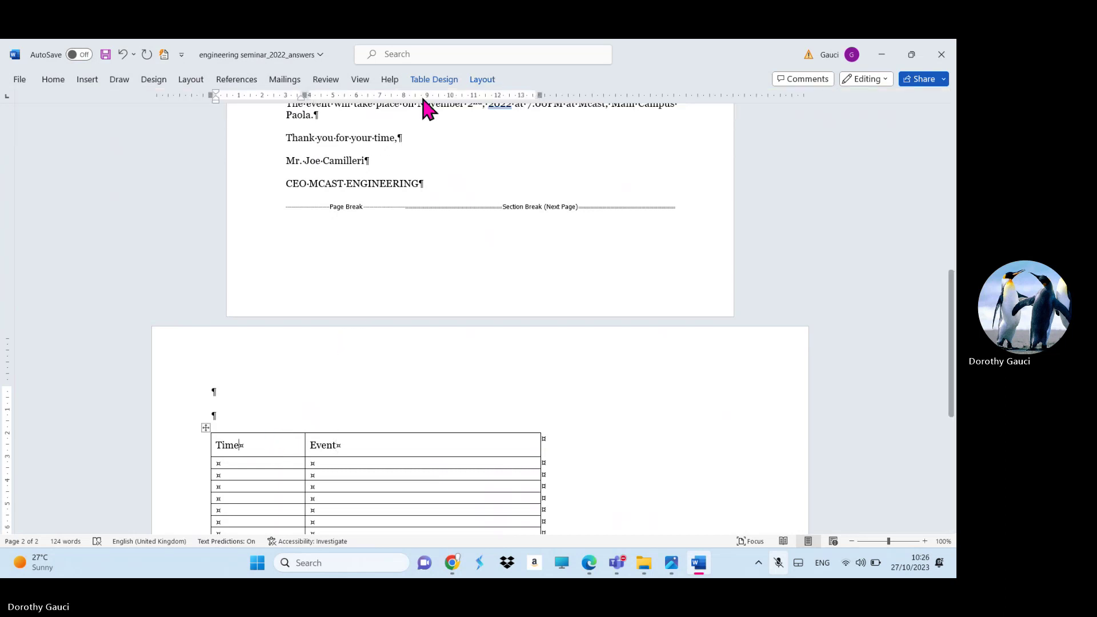
{"action": "left_click", "coordinate": [433, 80]}
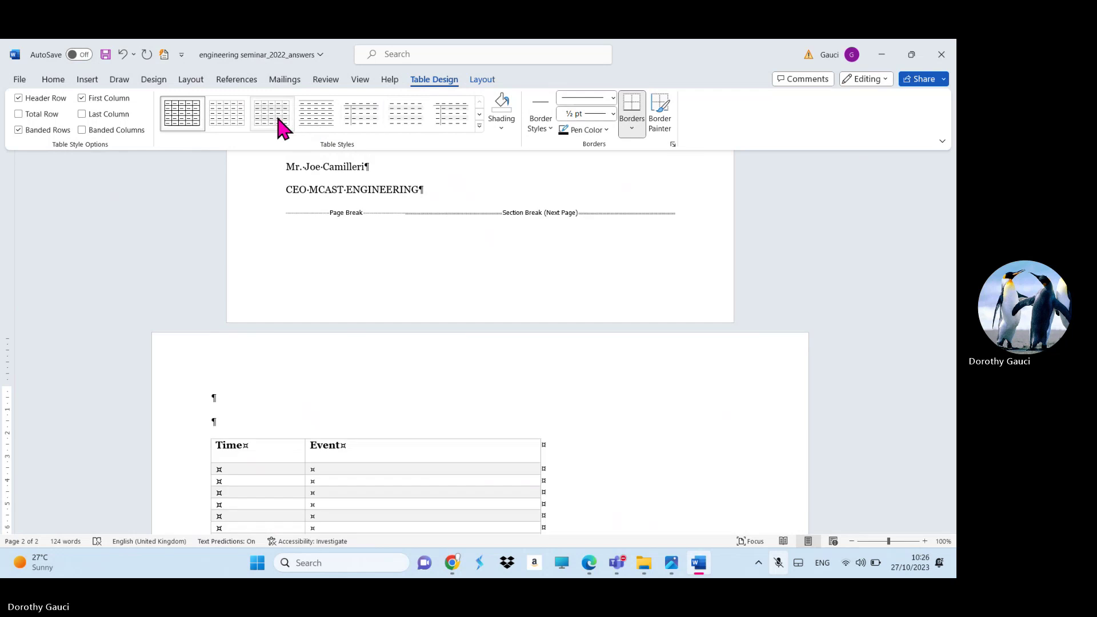
{"action": "left_click", "coordinate": [315, 126]}
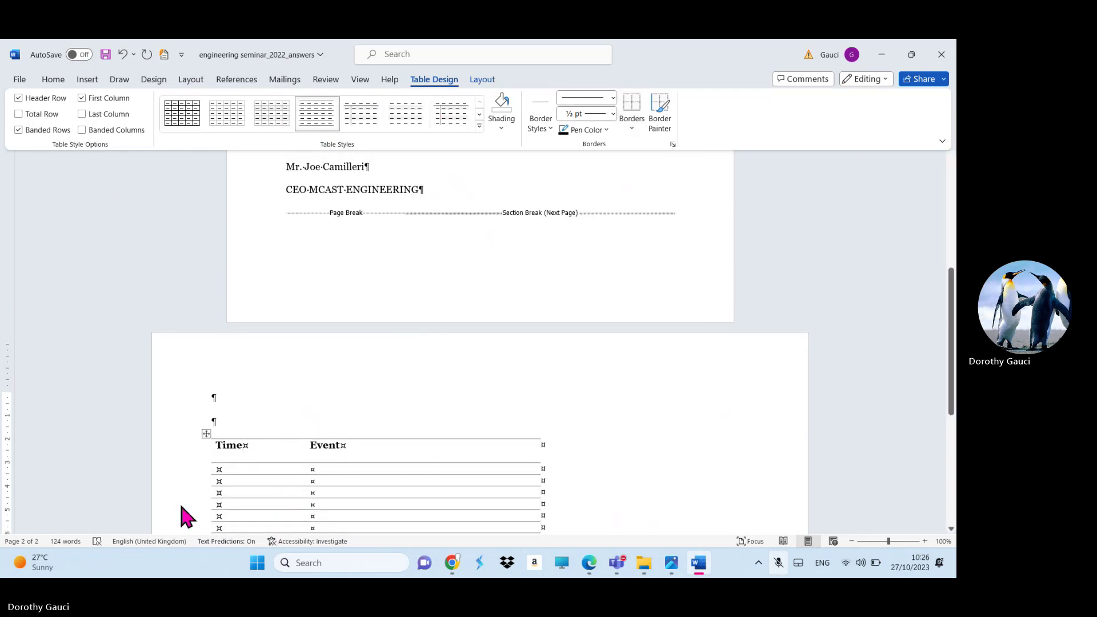
- Shade the table's Time and Event header row light blue
{"action": "left_click", "coordinate": [246, 450]}
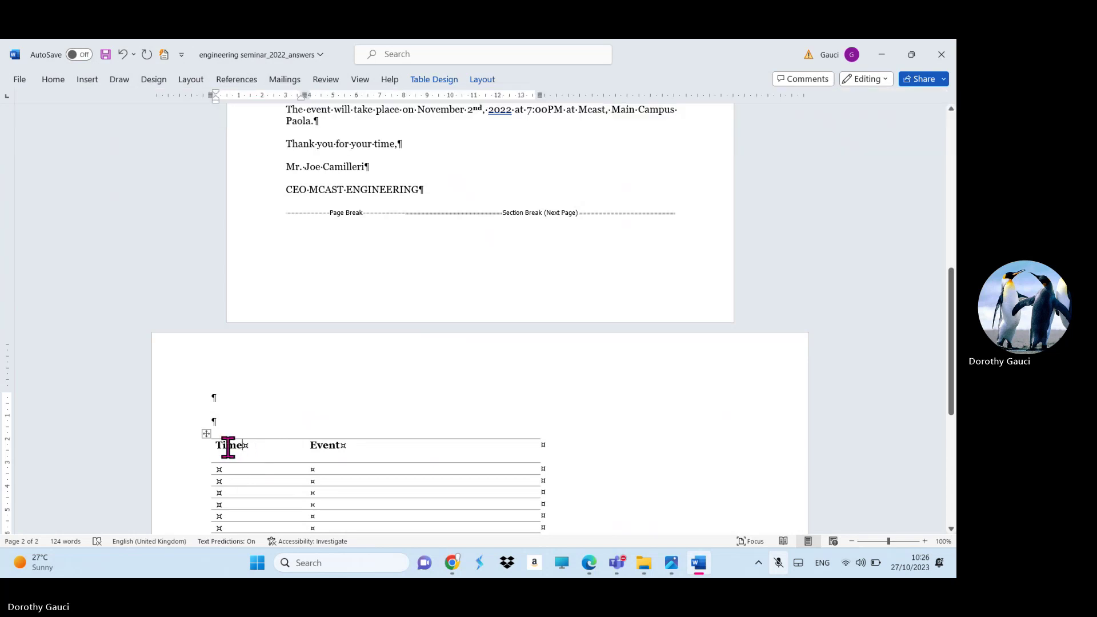
{"action": "left_click_drag", "start_coordinate": [220, 449], "coordinate": [460, 454]}
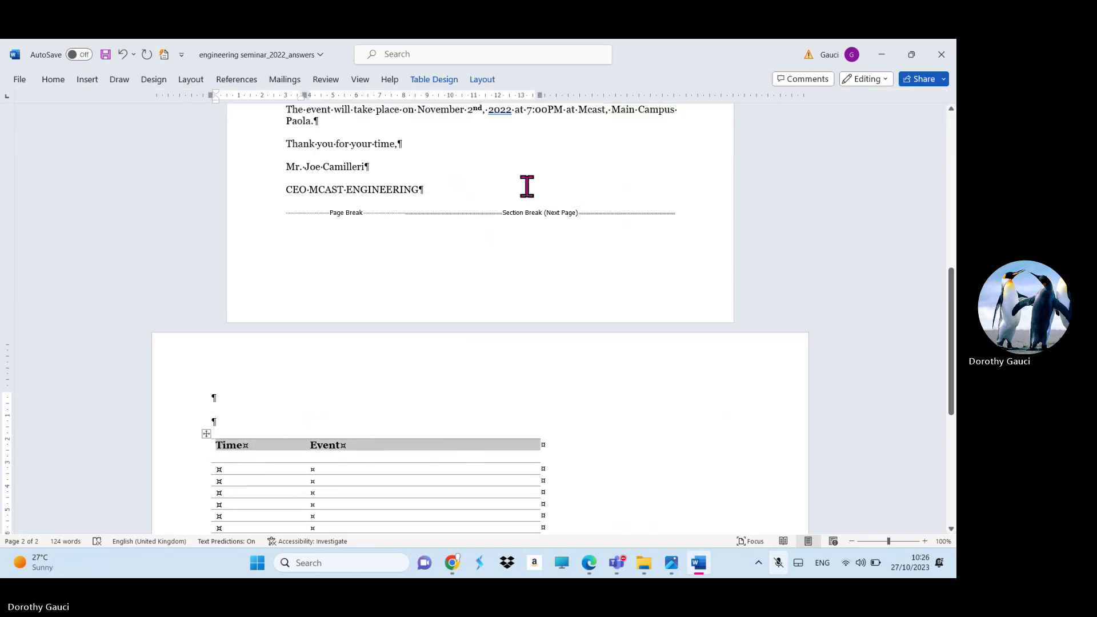
{"action": "left_click", "coordinate": [483, 81]}
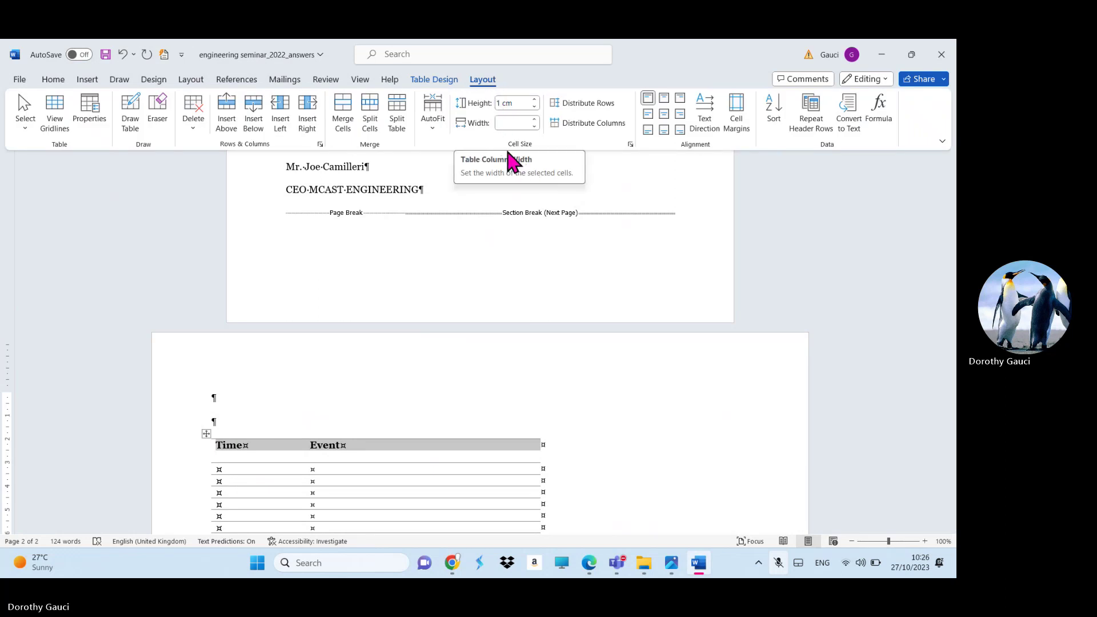
{"action": "left_click", "coordinate": [441, 80]}
{"action": "left_click", "coordinate": [502, 129]}
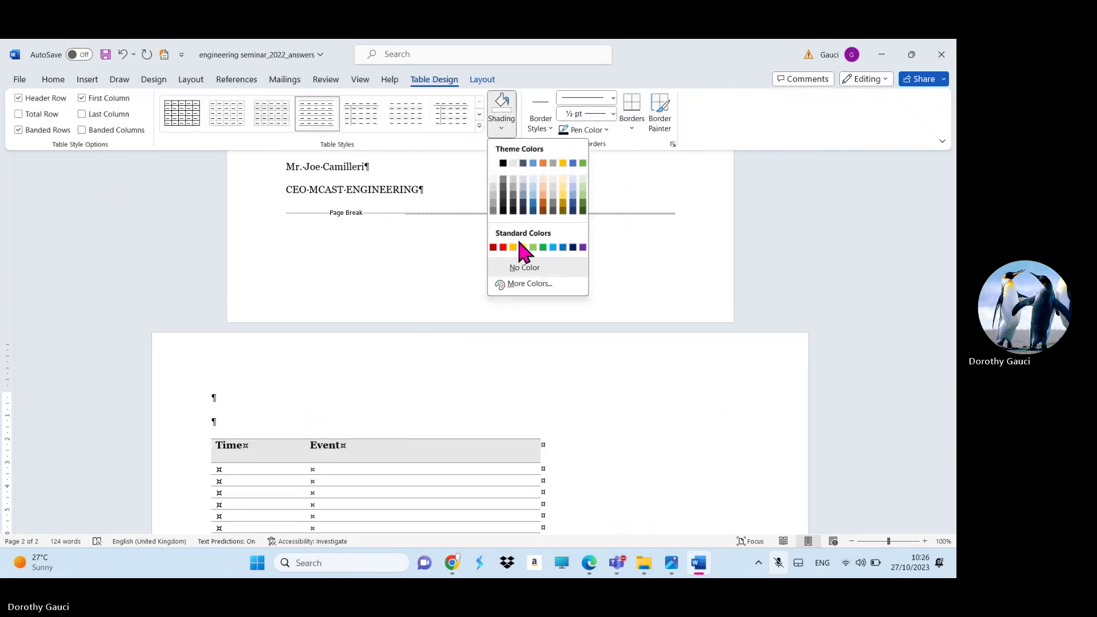
{"action": "left_click", "coordinate": [533, 196]}
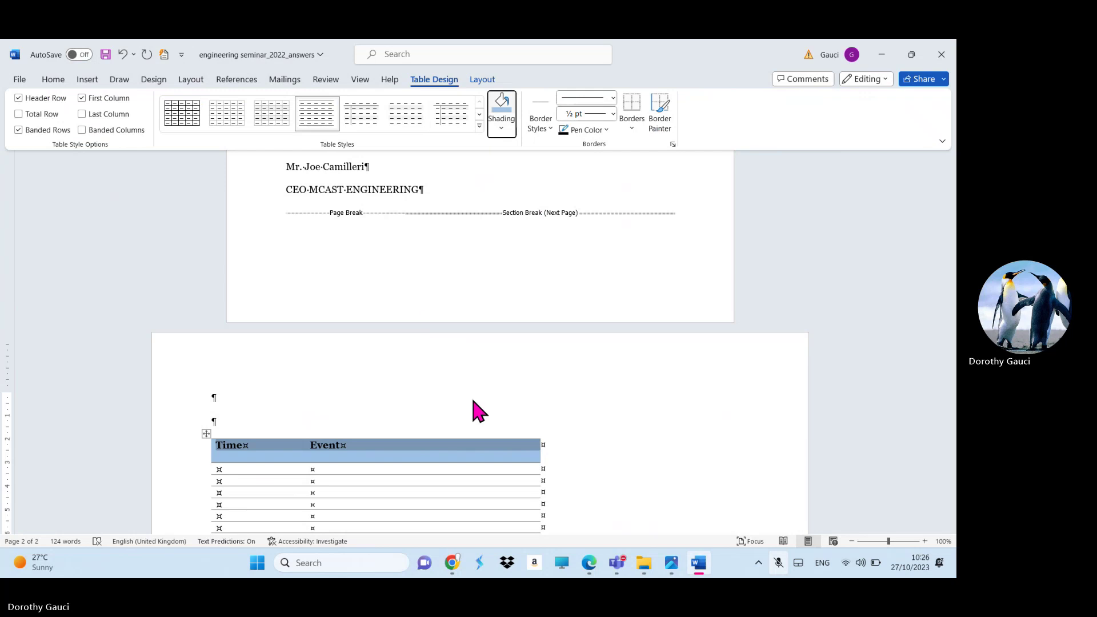
{"action": "scroll", "coordinate": [474, 409], "scroll_direction": "down", "scroll_amount": 3}
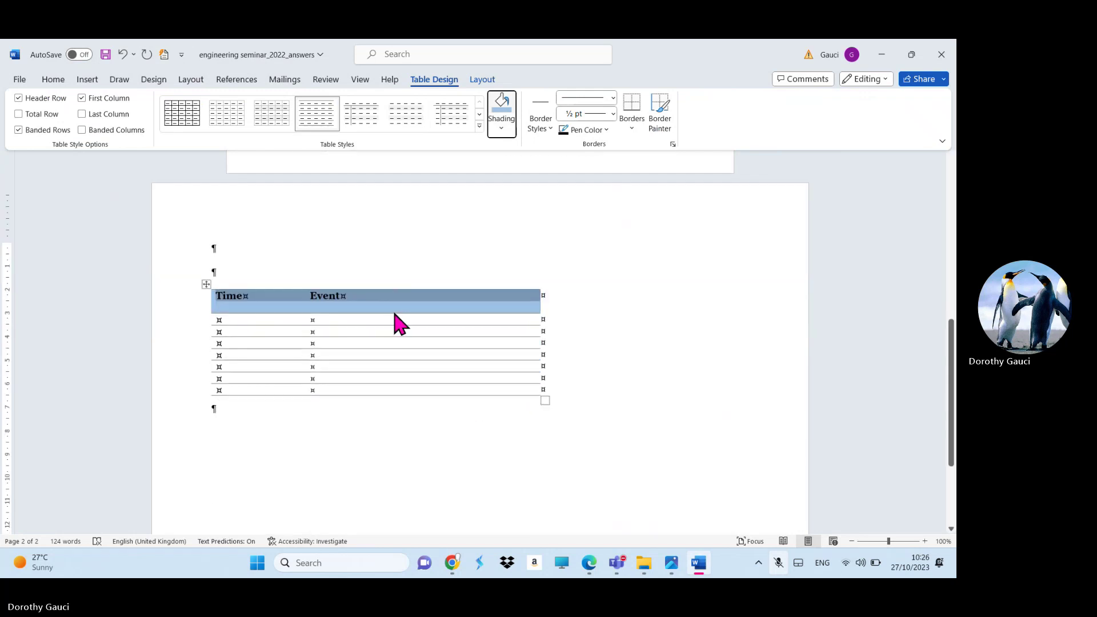
- Turn off the locked aspect ratio for the gear picture at the start of the letter
{"action": "scroll", "coordinate": [399, 324], "scroll_direction": "up", "scroll_amount": 10}
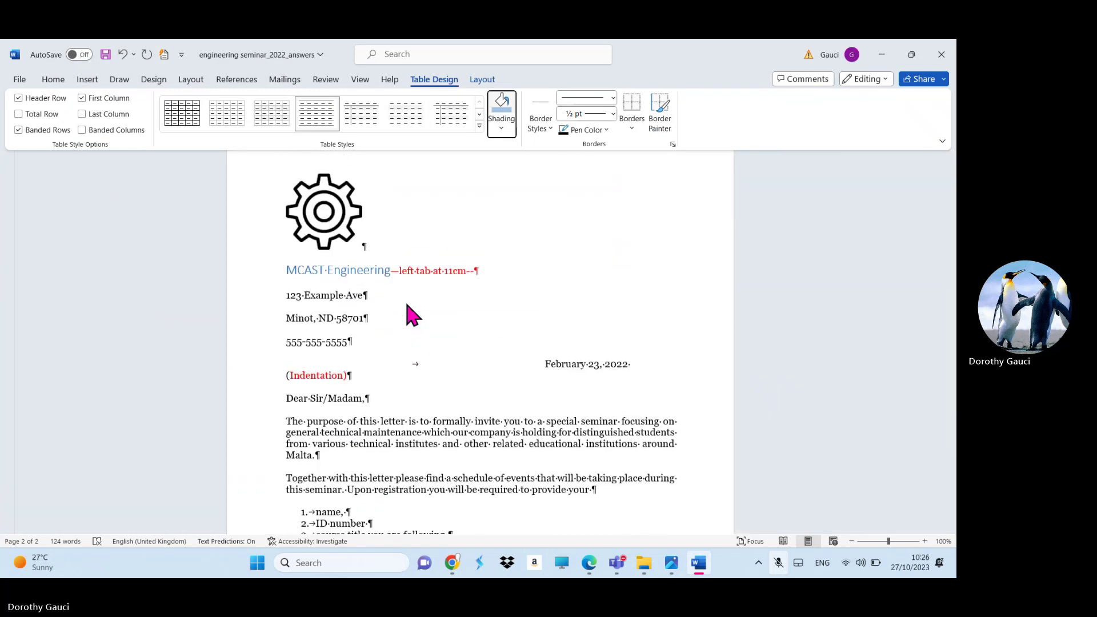
{"action": "left_click", "coordinate": [336, 216]}
{"action": "left_click", "coordinate": [330, 212]}
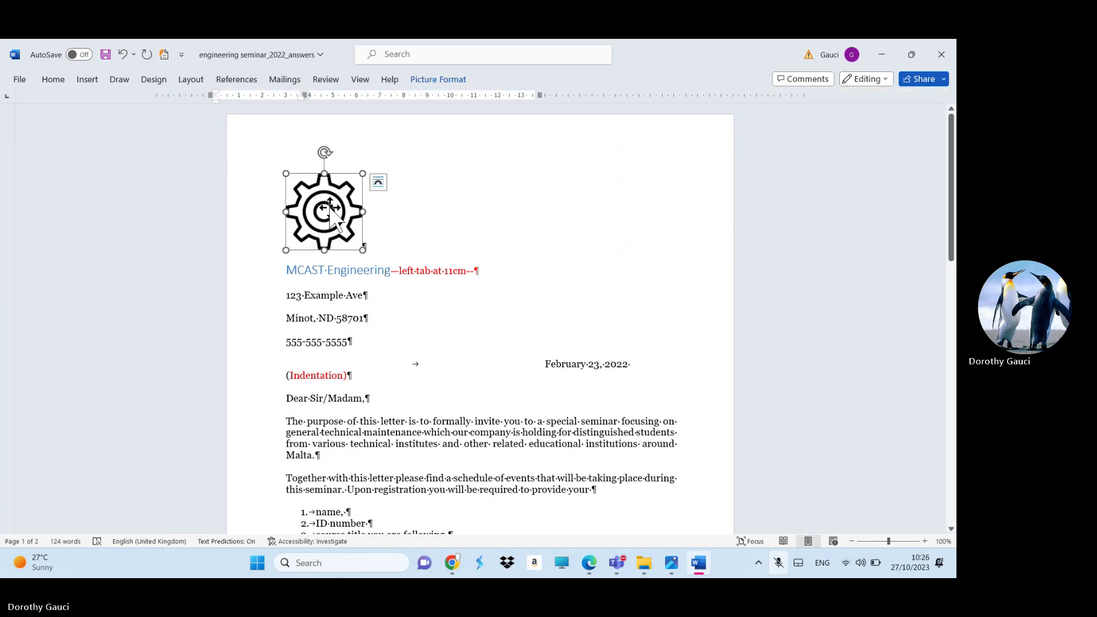
{"action": "left_click", "coordinate": [439, 81]}
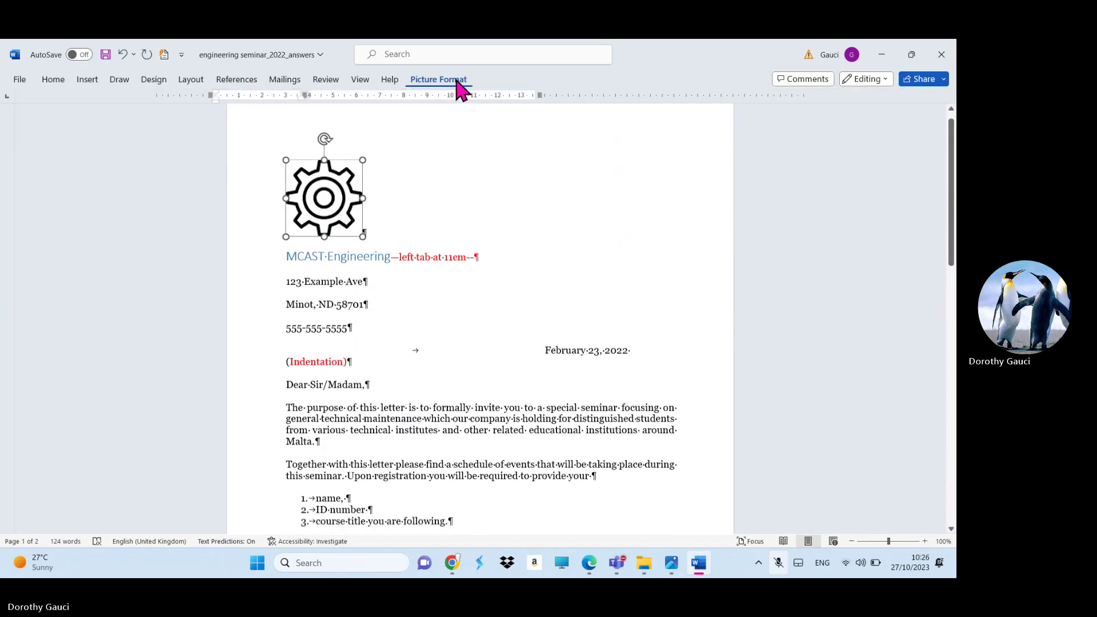
{"action": "left_click", "coordinate": [907, 145]}
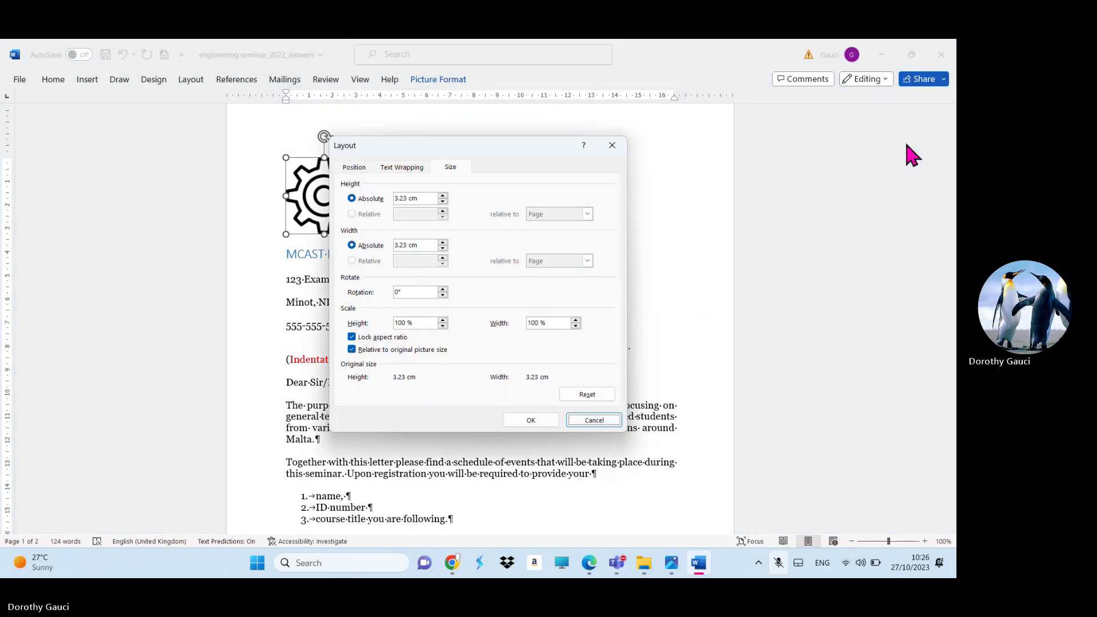
{"action": "left_click", "coordinate": [352, 338]}
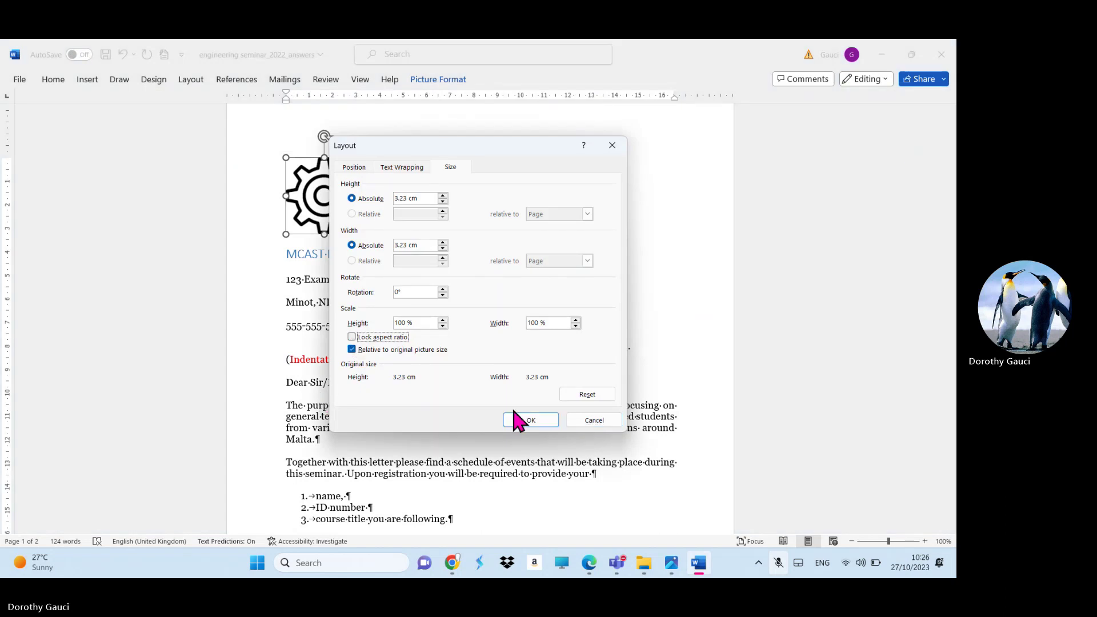
{"action": "left_click", "coordinate": [522, 421]}
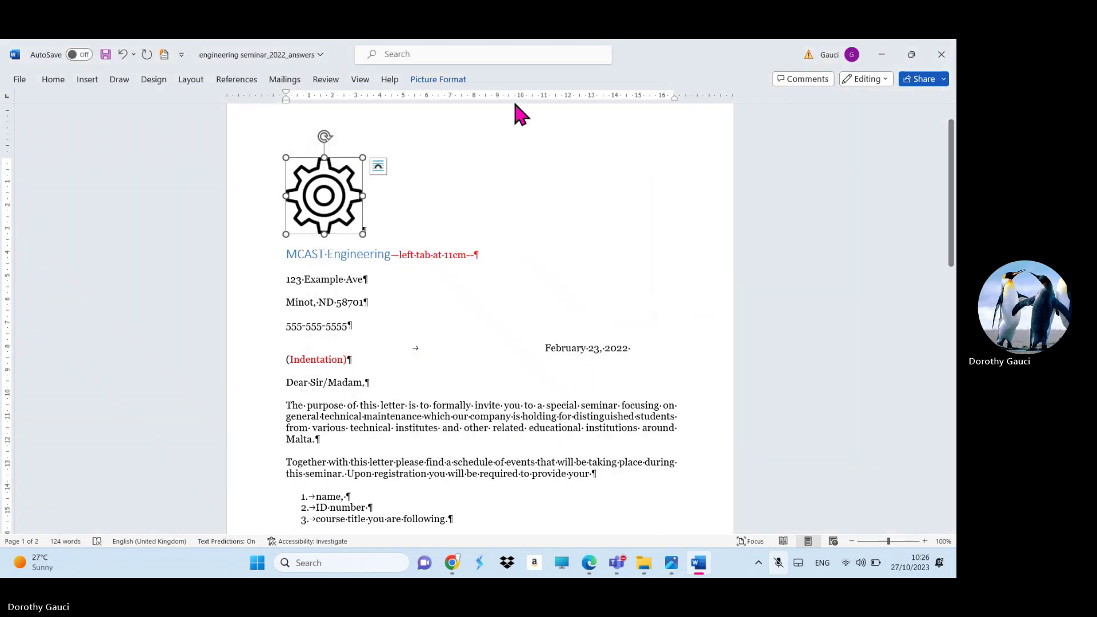
- Resize the gear picture to a height of 4 cm and a width of 3 cm
{"action": "left_click", "coordinate": [451, 83]}
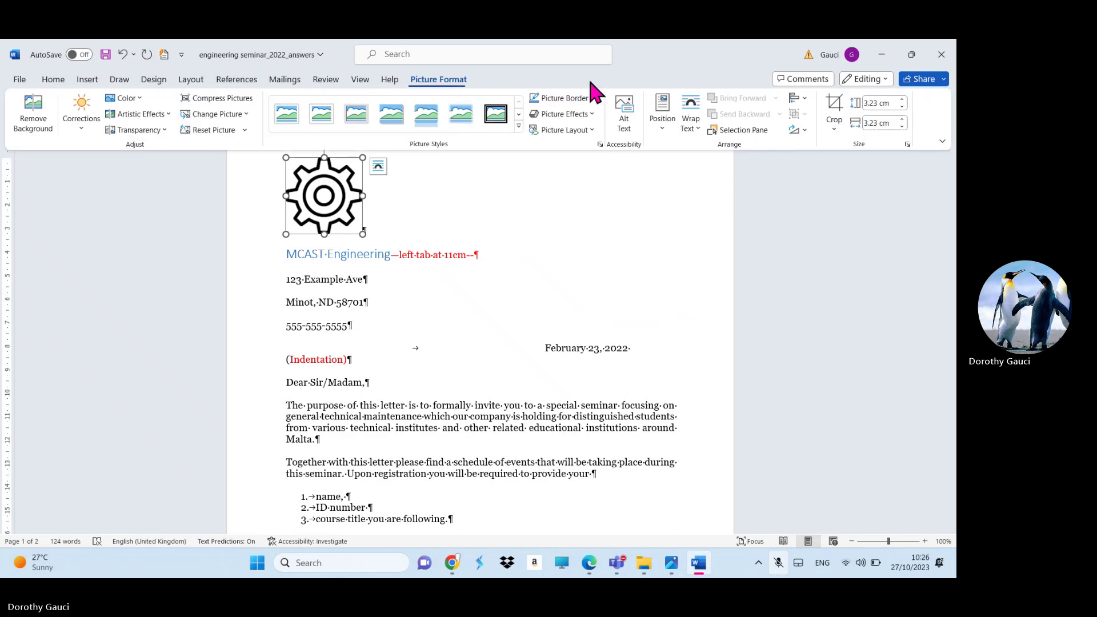
{"action": "left_click", "coordinate": [884, 105]}
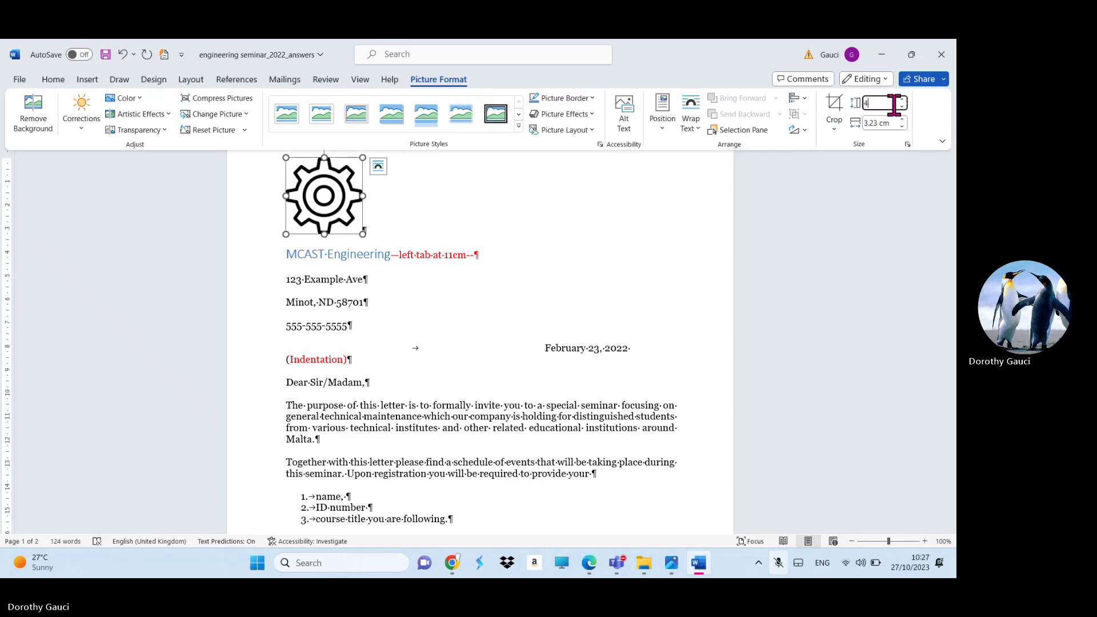
{"action": "type", "text": "4"}
{"action": "key", "text": "Tab"}
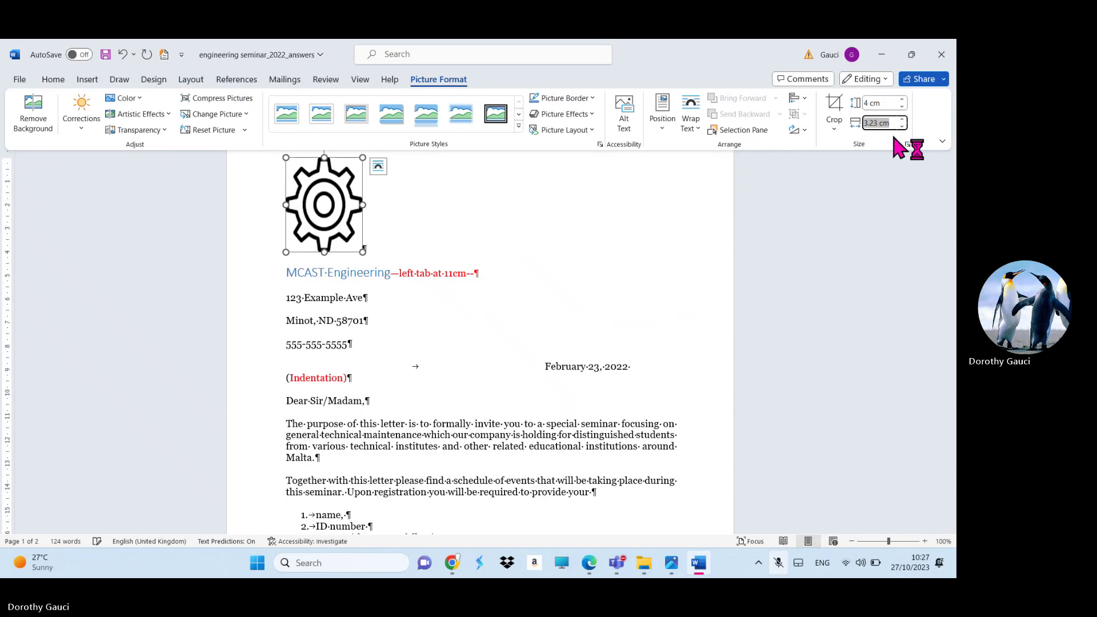
{"action": "type", "text": "3"}
{"action": "key", "text": "Return"}
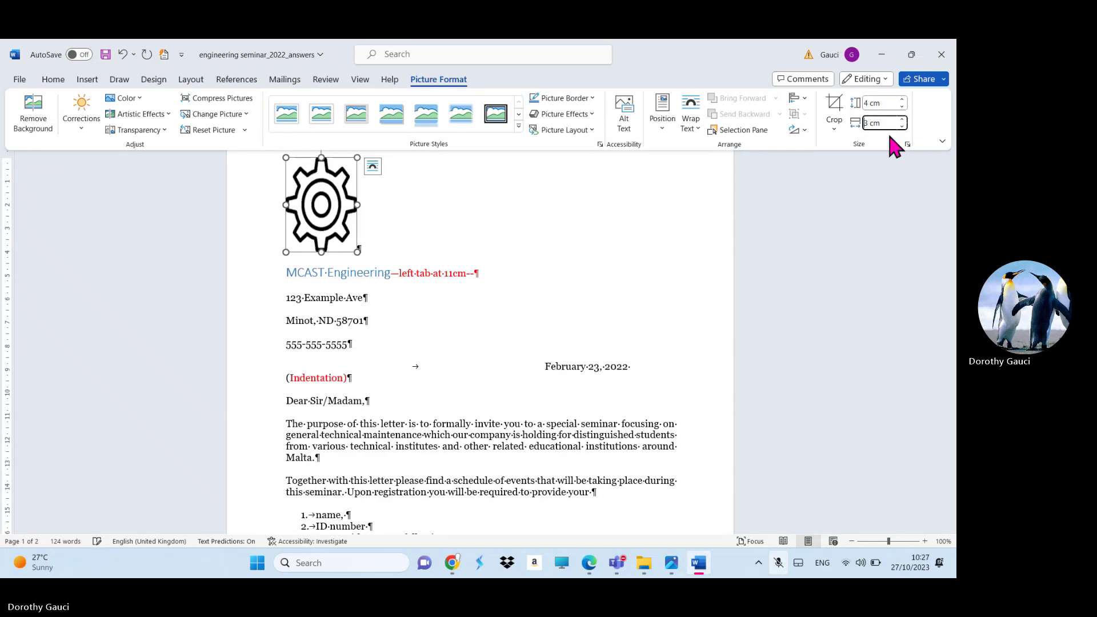
{"action": "left_click", "coordinate": [511, 218]}
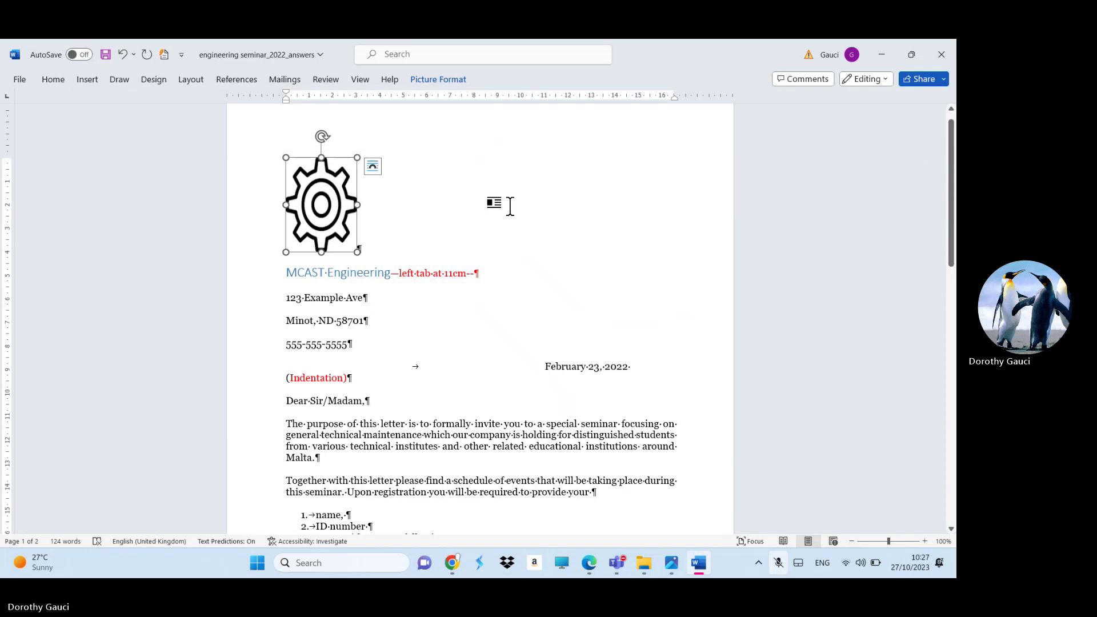
{"action": "scroll", "coordinate": [511, 207], "scroll_direction": "down", "scroll_amount": 15}
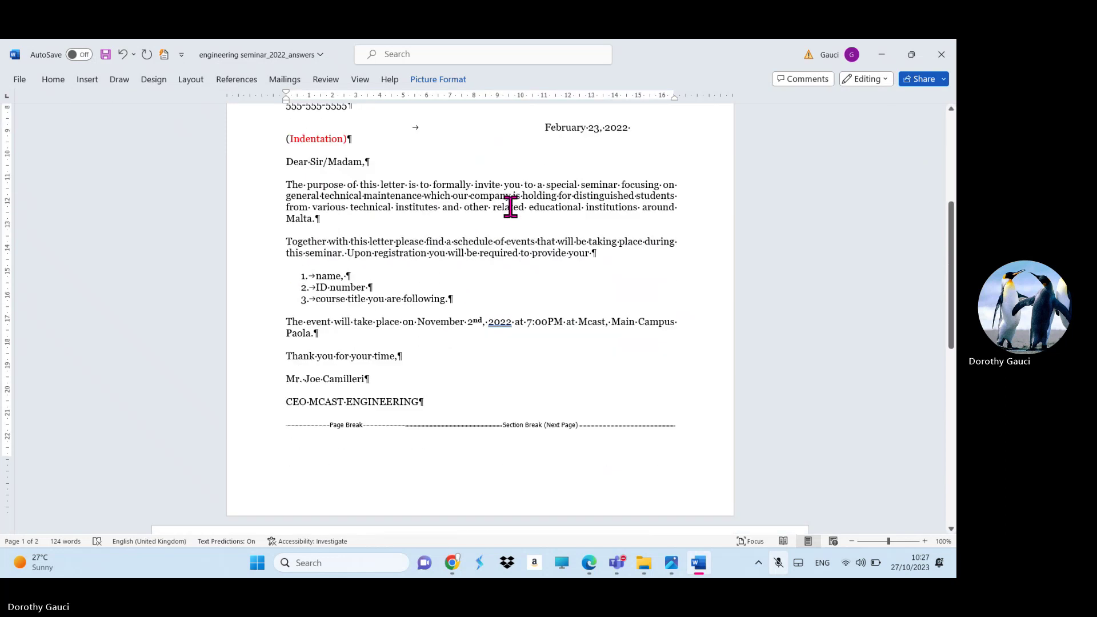